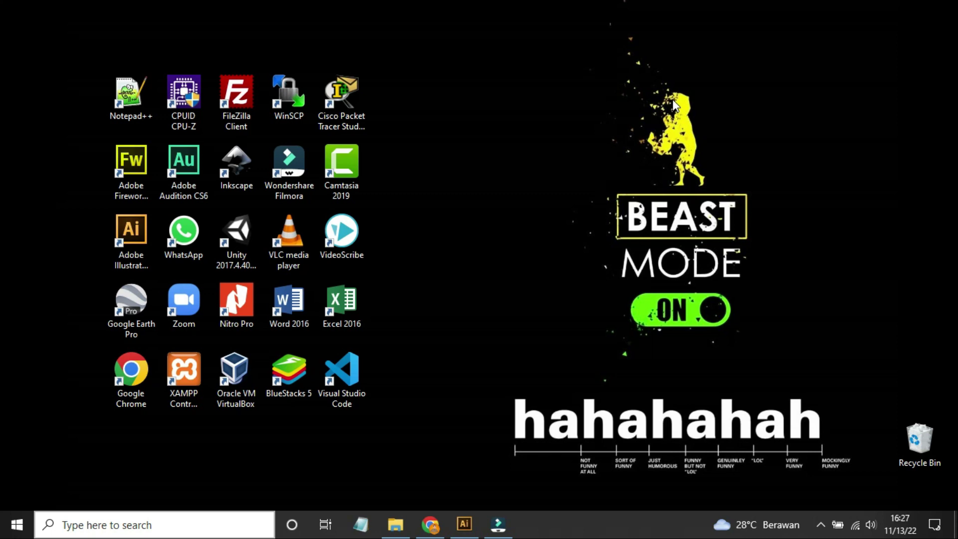
# - Switch to Adobe Illustrator and make the Image layer of ORI.svg the active layer
pyautogui.click(469, 524)
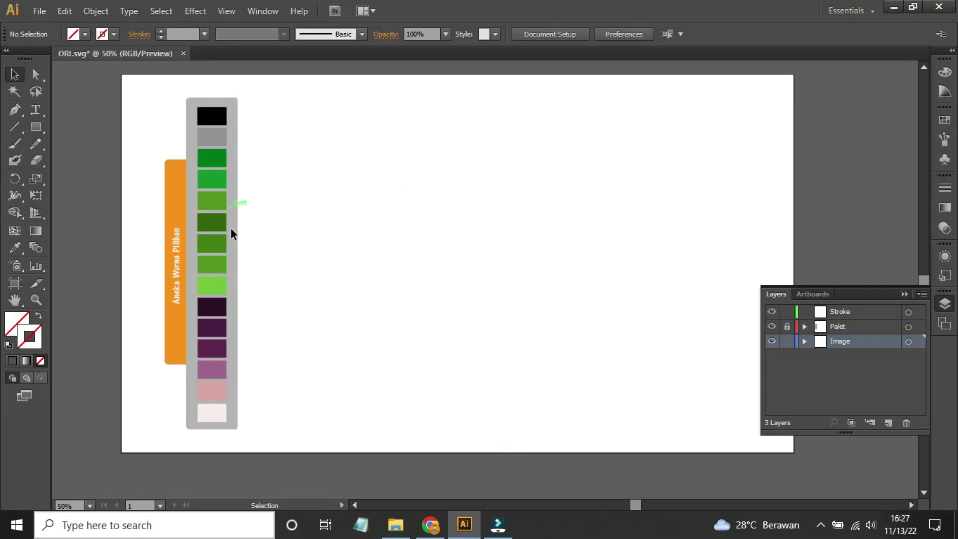
pyautogui.click(837, 328)
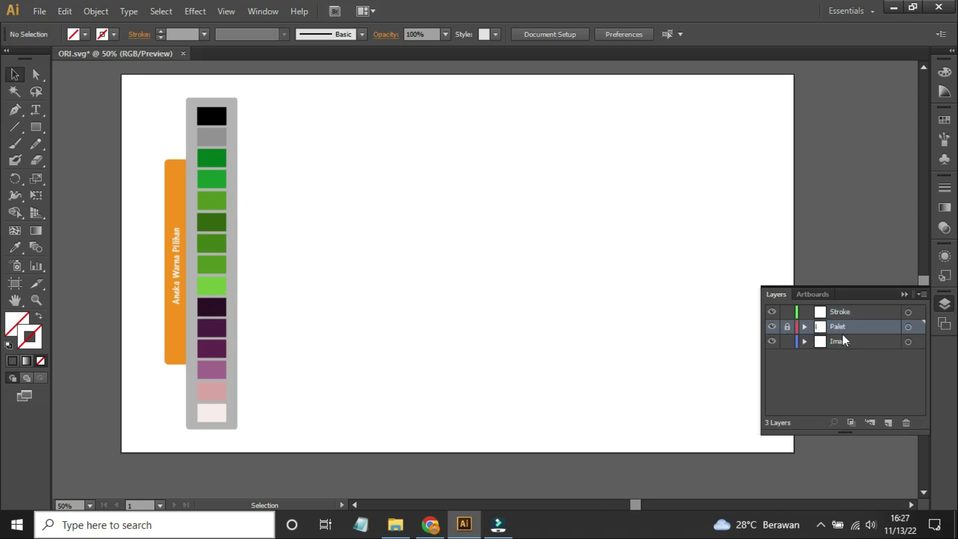
pyautogui.click(847, 346)
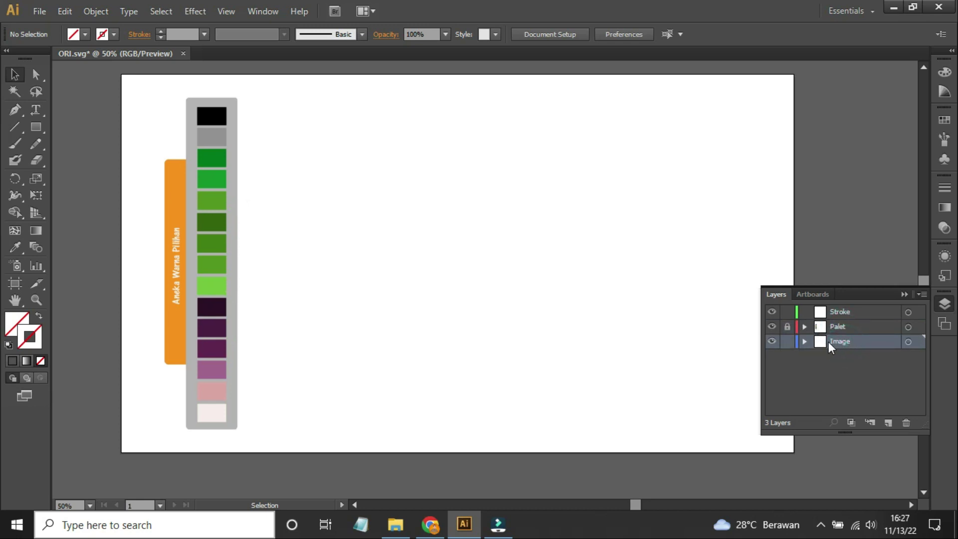
pyautogui.click(845, 314)
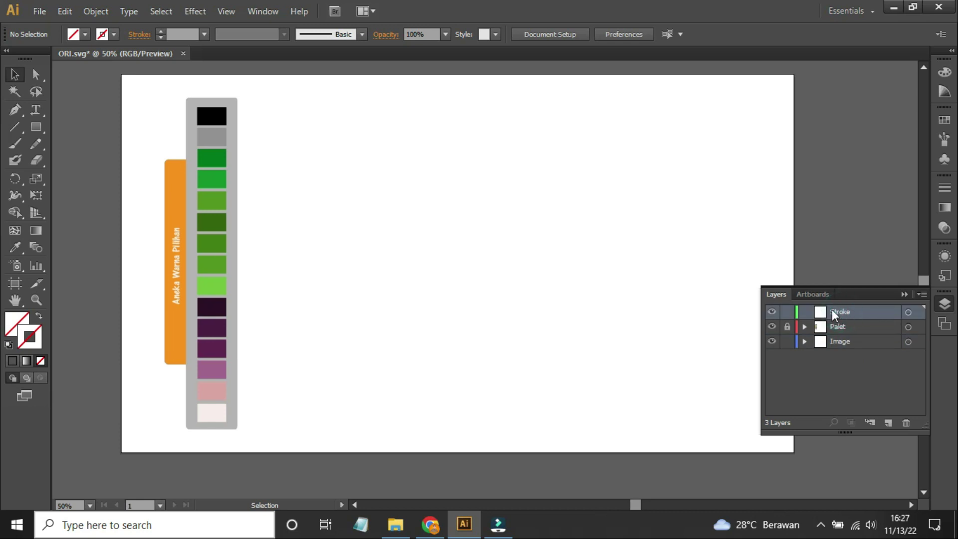
pyautogui.click(840, 343)
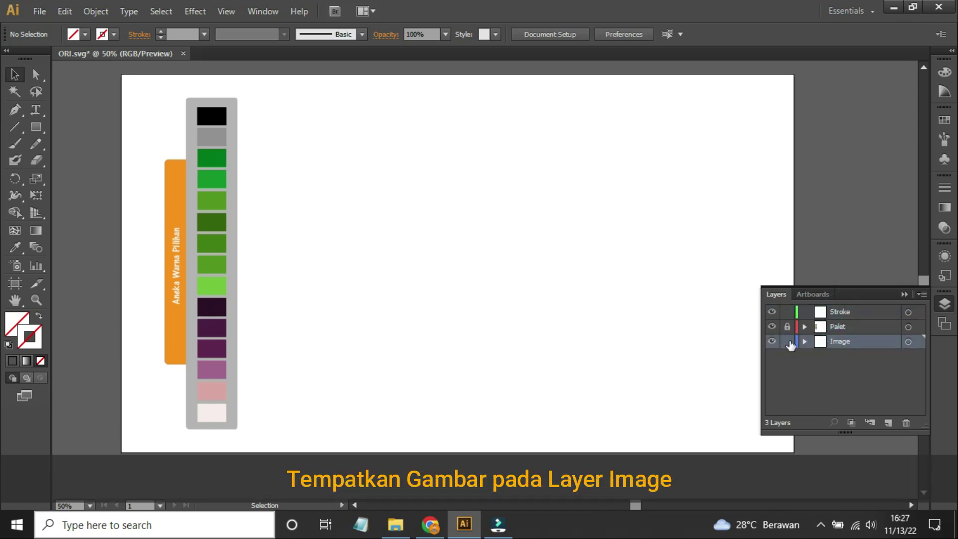
# - Place the file Mangosteen.fw.png from the Studio Mewarnai folder onto the Image layer, showing the files as large icons
pyautogui.click(41, 14)
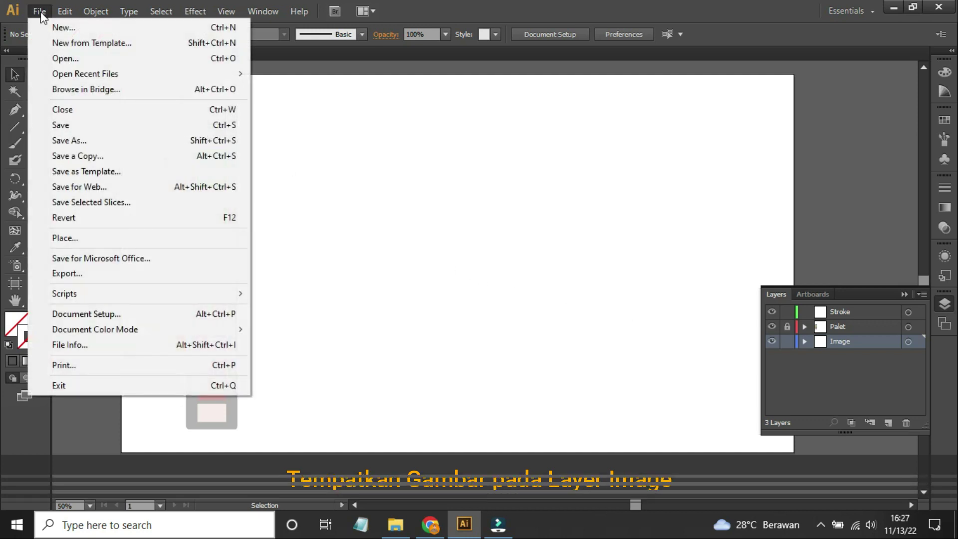
pyautogui.click(92, 239)
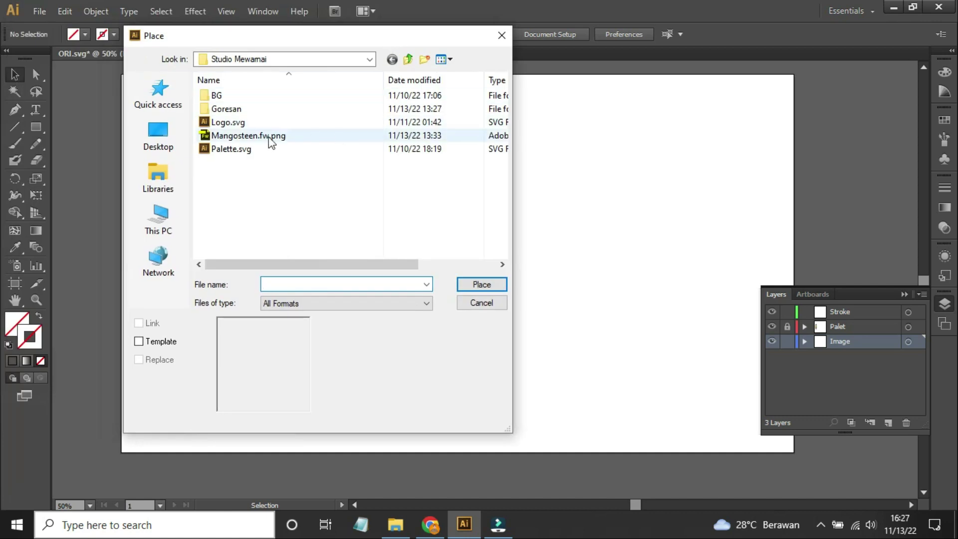
pyautogui.click(444, 60)
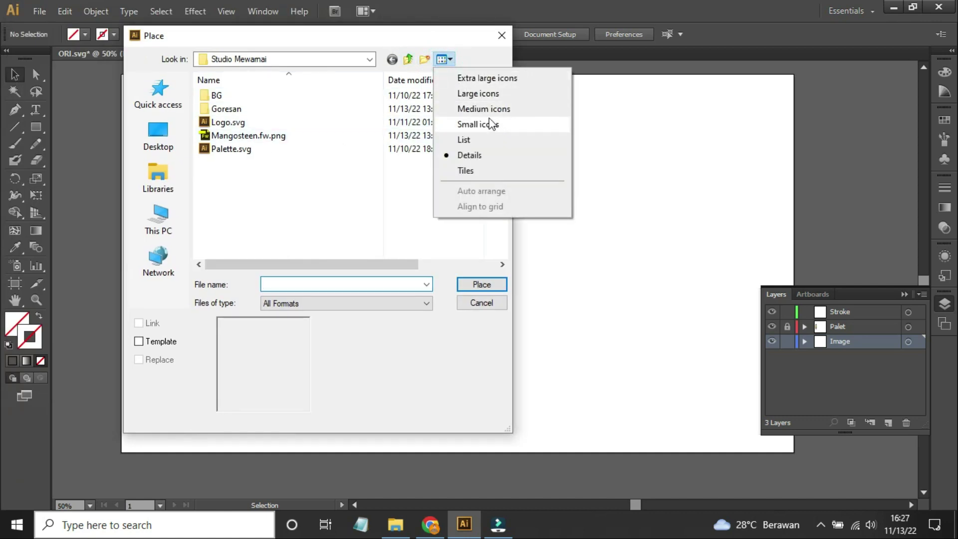
pyautogui.click(492, 93)
pyautogui.click(459, 126)
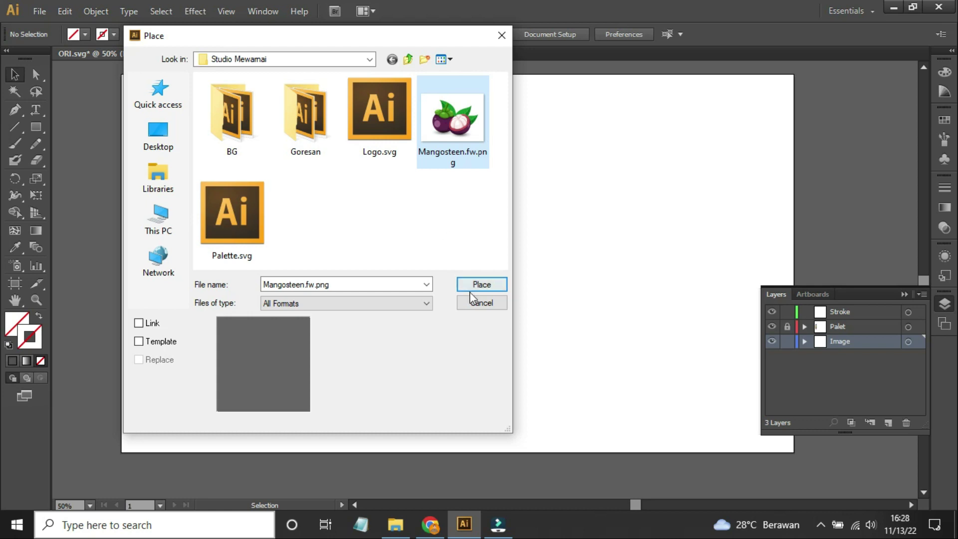
pyautogui.click(475, 287)
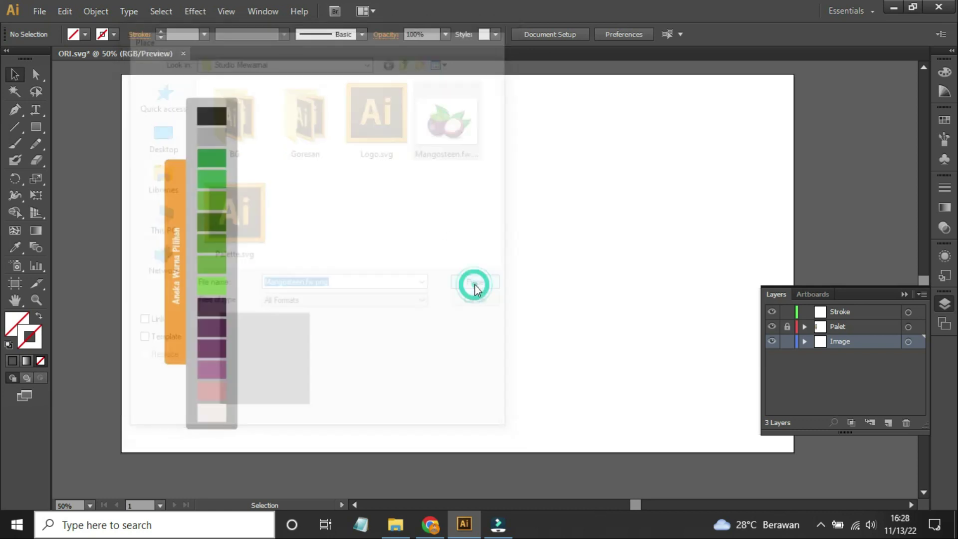
pyautogui.click(529, 312)
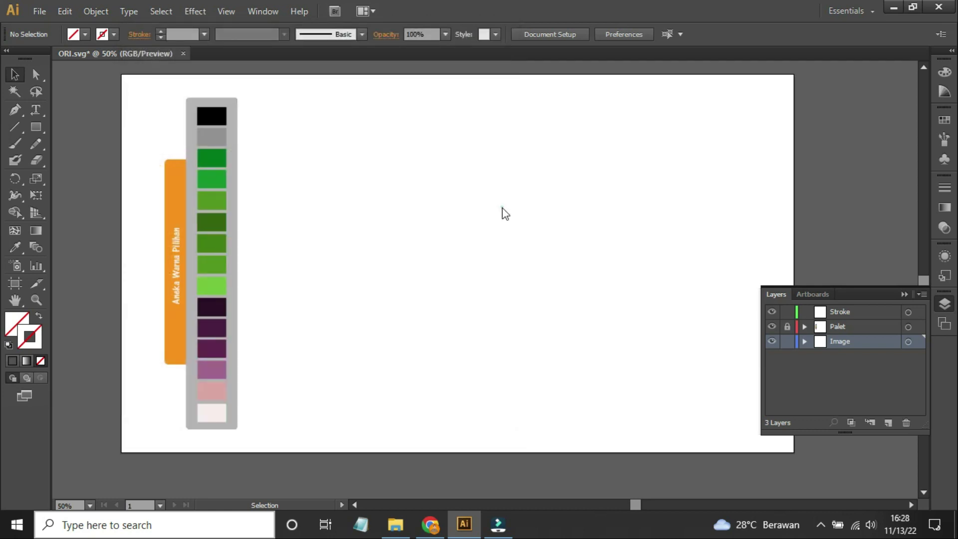
pyautogui.click(36, 15)
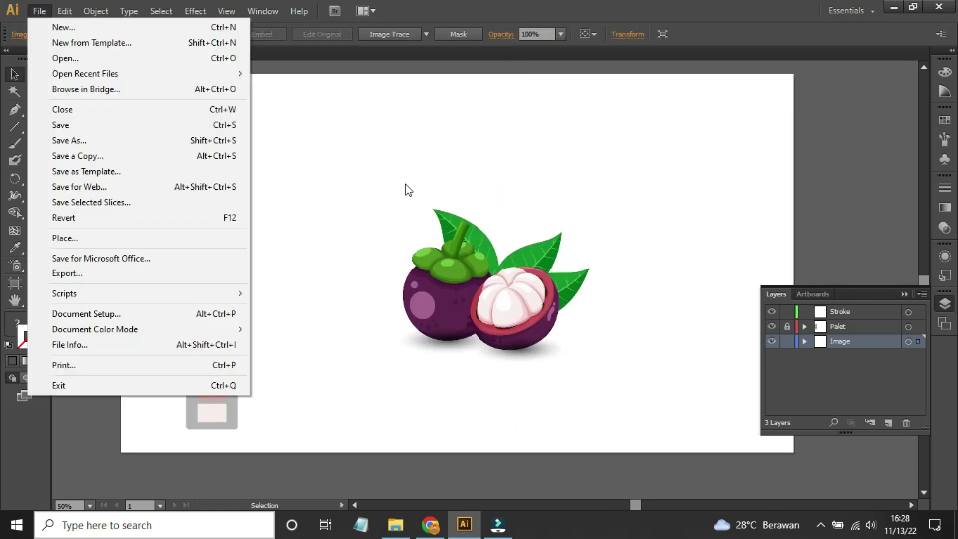
pyautogui.click(405, 186)
# - Enlarge the mangosteen image to about 954 × 732 px and position it on the artboard beside the color palette
pyautogui.moveTo(545, 257)
pyautogui.mouseDown()
pyautogui.moveTo(578, 220)
pyautogui.moveTo(566, 252)
pyautogui.moveTo(545, 252)
pyautogui.mouseUp()
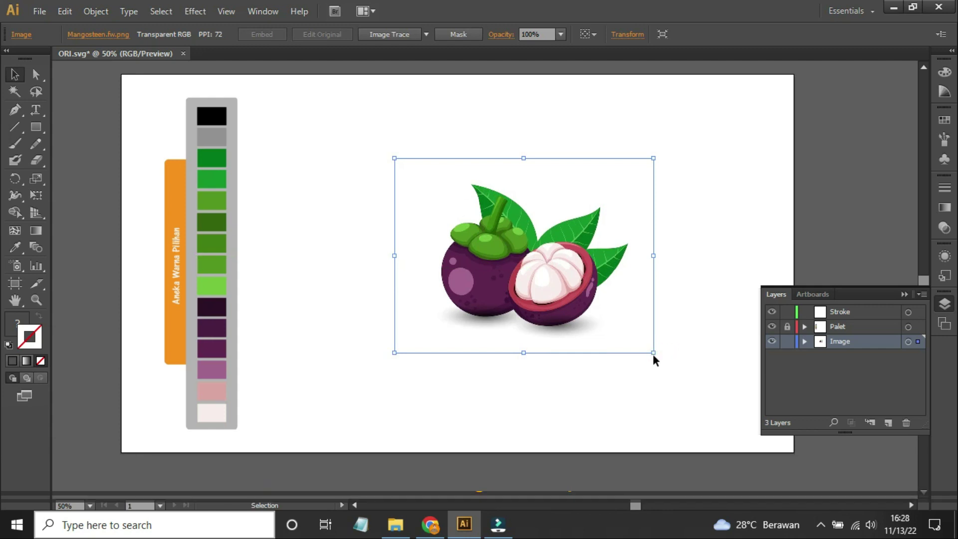
pyautogui.moveTo(653, 353); pyautogui.dragTo(708, 393)
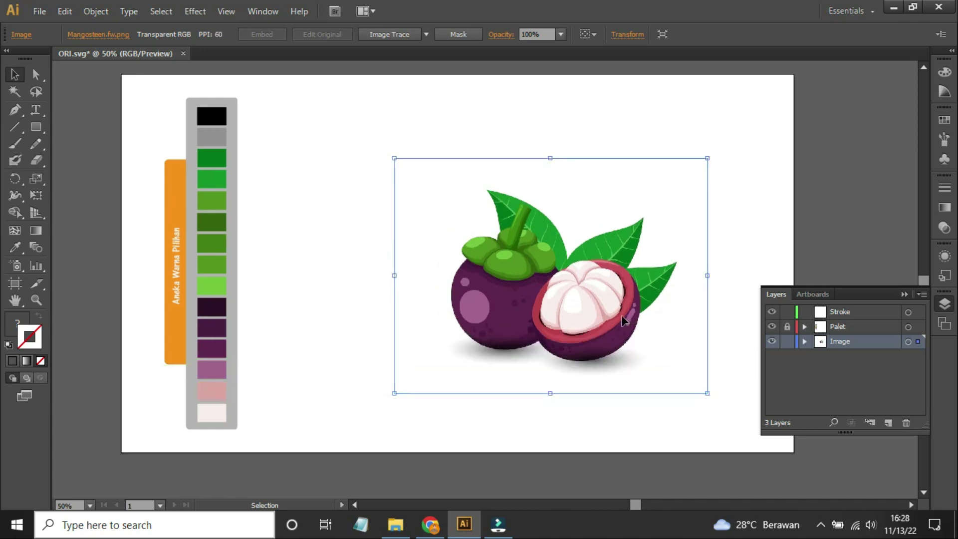
pyautogui.moveTo(394, 158); pyautogui.dragTo(373, 137)
pyautogui.moveTo(548, 270); pyautogui.dragTo(536, 266)
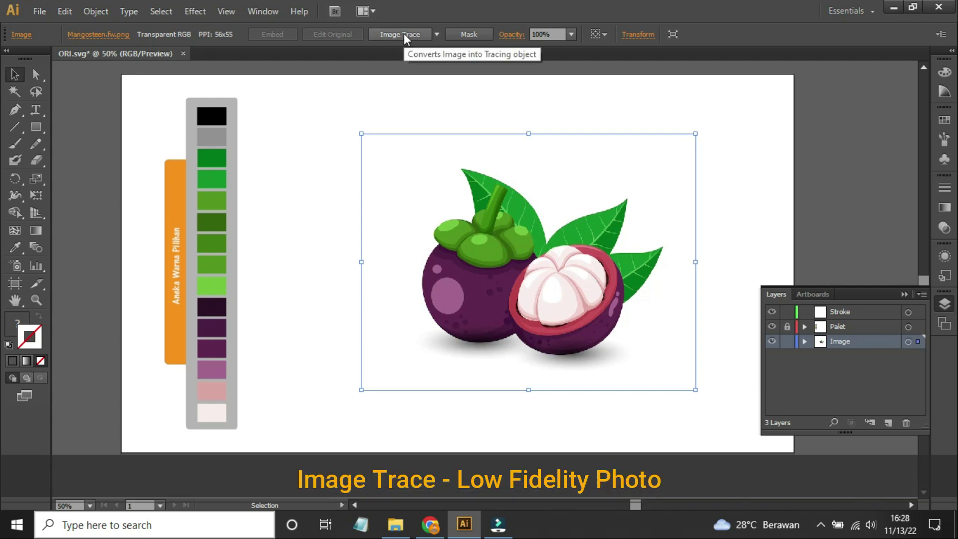
# - Trace the mangosteen image with the Low Fidelity Photo preset and expand the tracing into paths
pyautogui.click(436, 35)
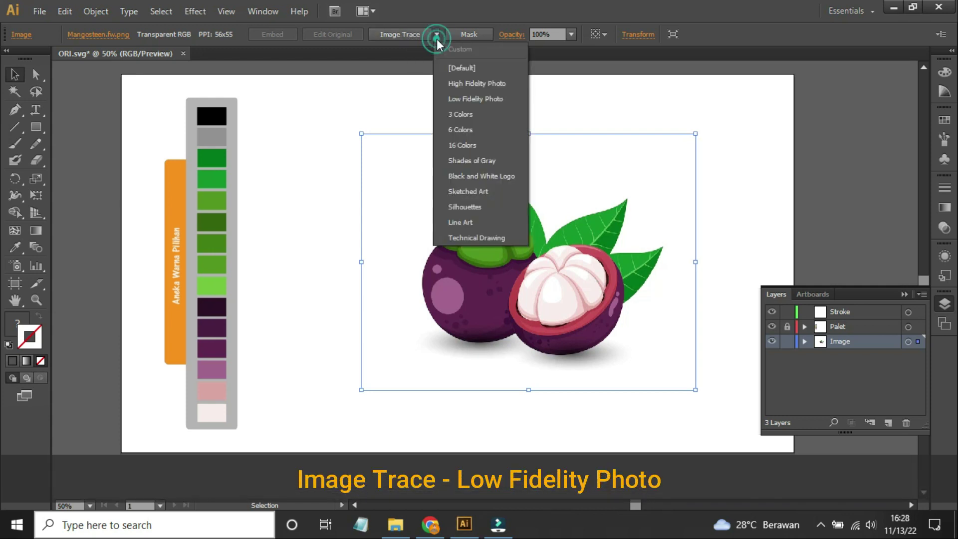
pyautogui.click(497, 103)
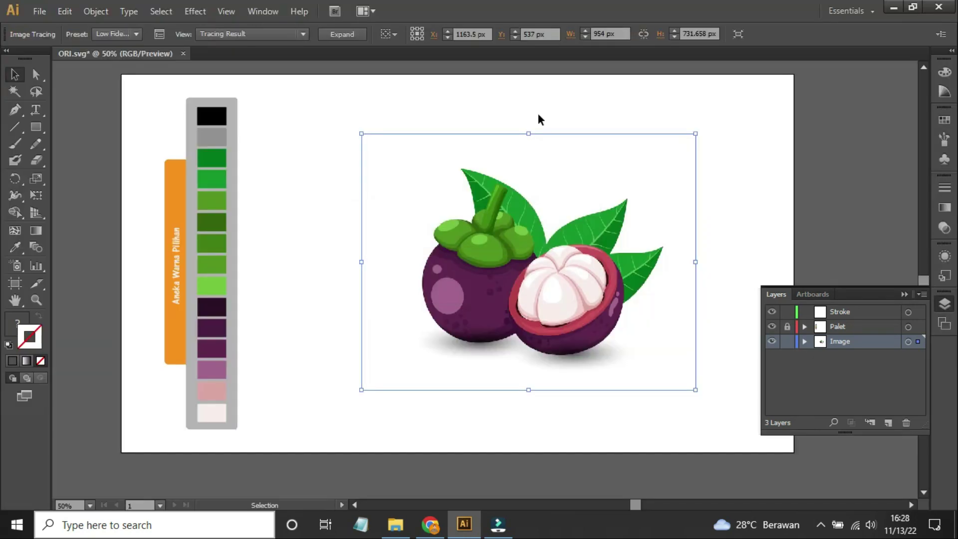
pyautogui.click(342, 35)
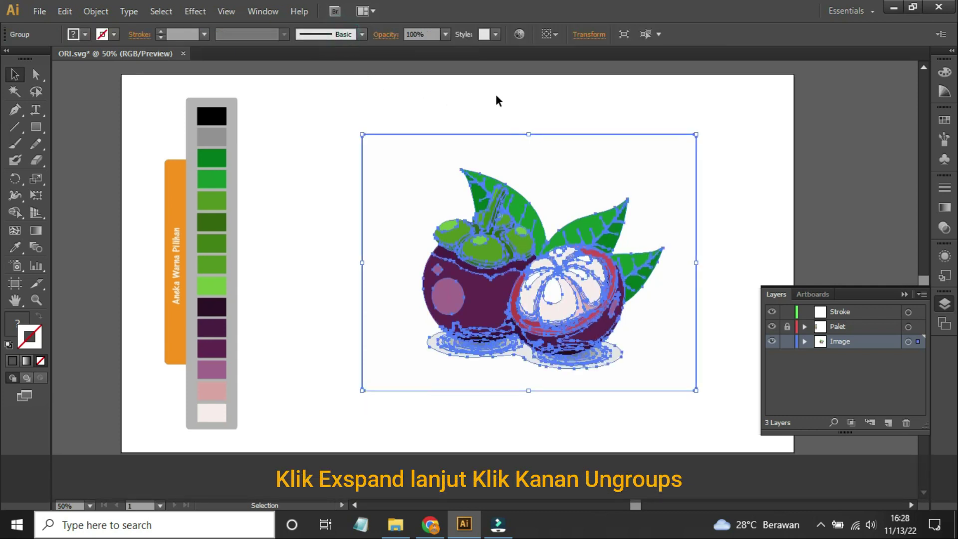
# - Ungroup the expanded mangosteen tracing and deselect its paths
pyautogui.rightClick(539, 174)
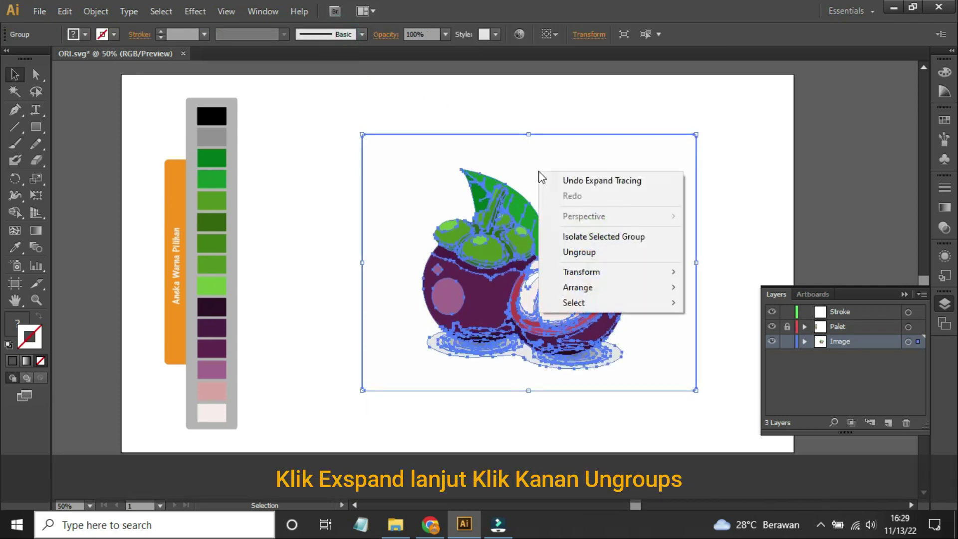
pyautogui.click(599, 255)
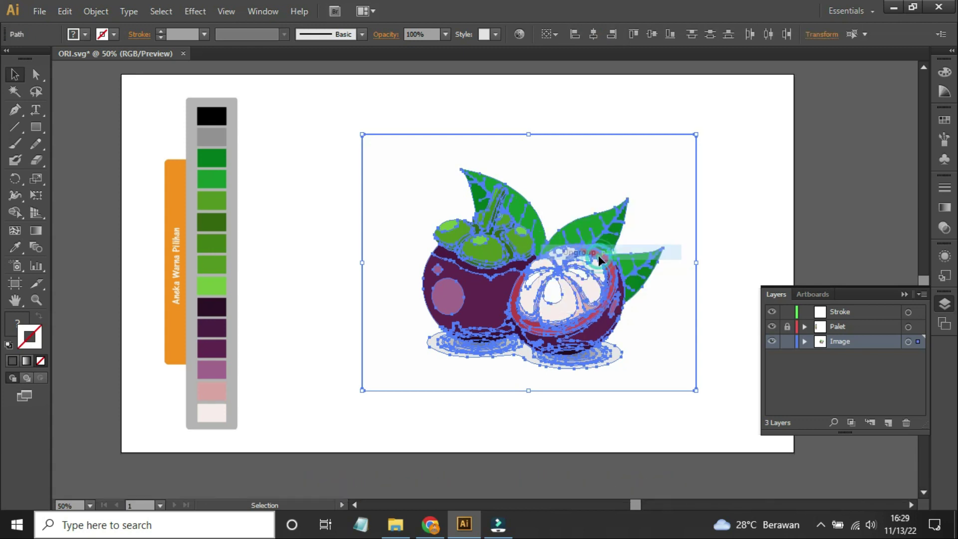
pyautogui.click(564, 112)
# - Delete the white background shape behind the traced mangosteens and check the remaining paths by selecting them
pyautogui.click(577, 185)
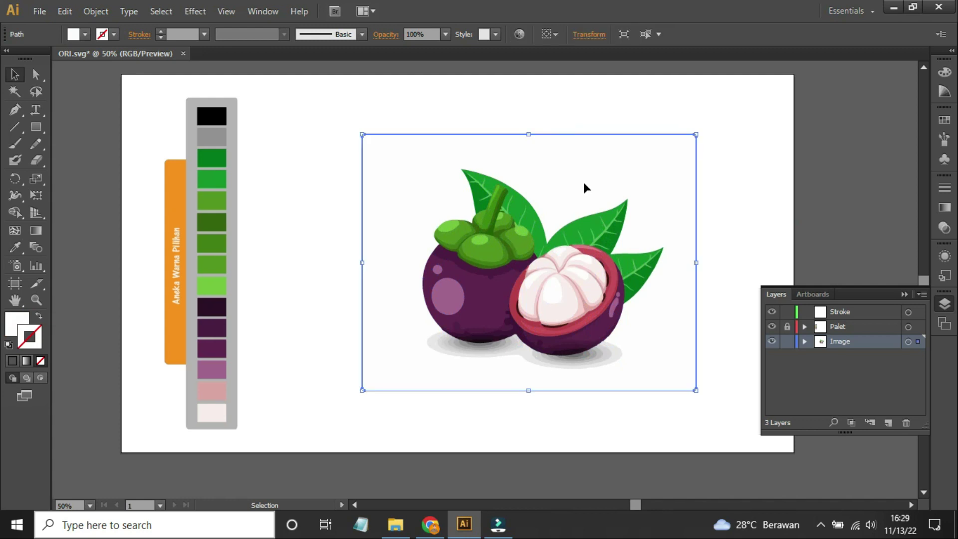
pyautogui.moveTo(371, 103); pyautogui.dragTo(445, 150)
pyautogui.click(295, 231)
pyautogui.moveTo(377, 140); pyautogui.dragTo(677, 385)
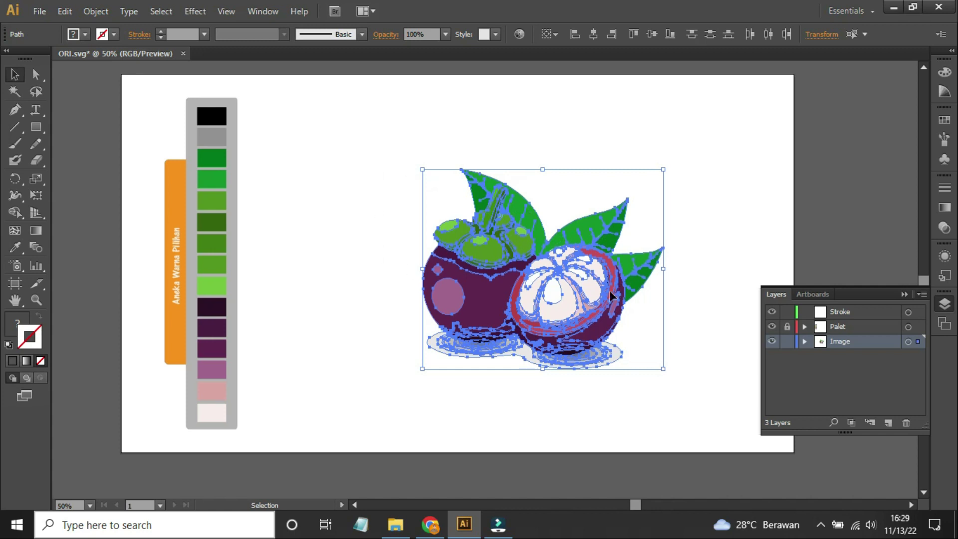
pyautogui.click(687, 321)
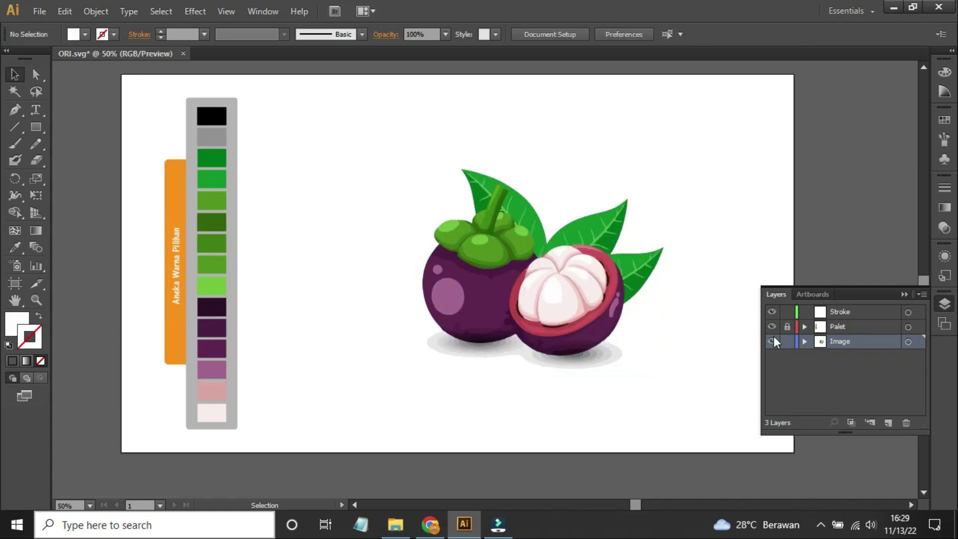
# - Unlock the Palet layer, select its artboard-sized frame group, and lock the layer again
pyautogui.click(845, 327)
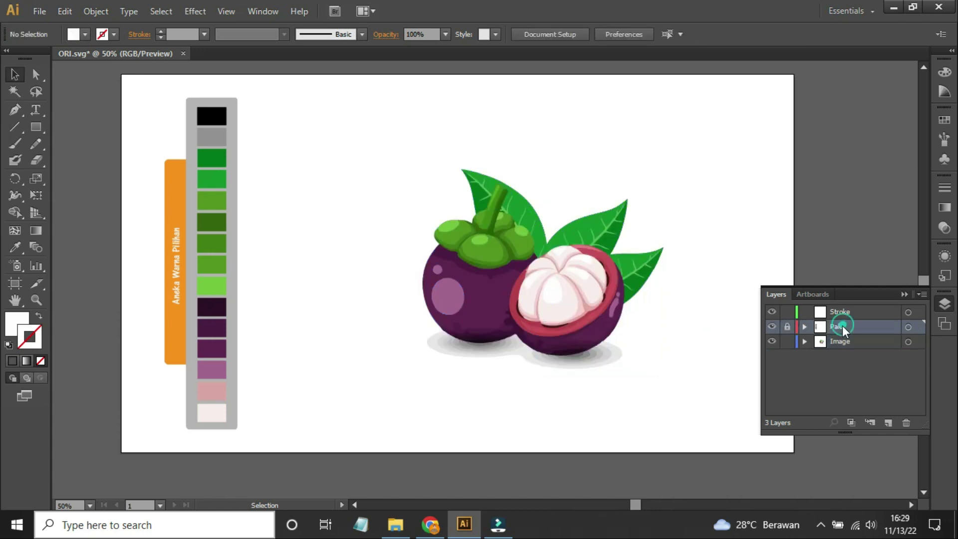
pyautogui.click(787, 327)
pyautogui.click(724, 81)
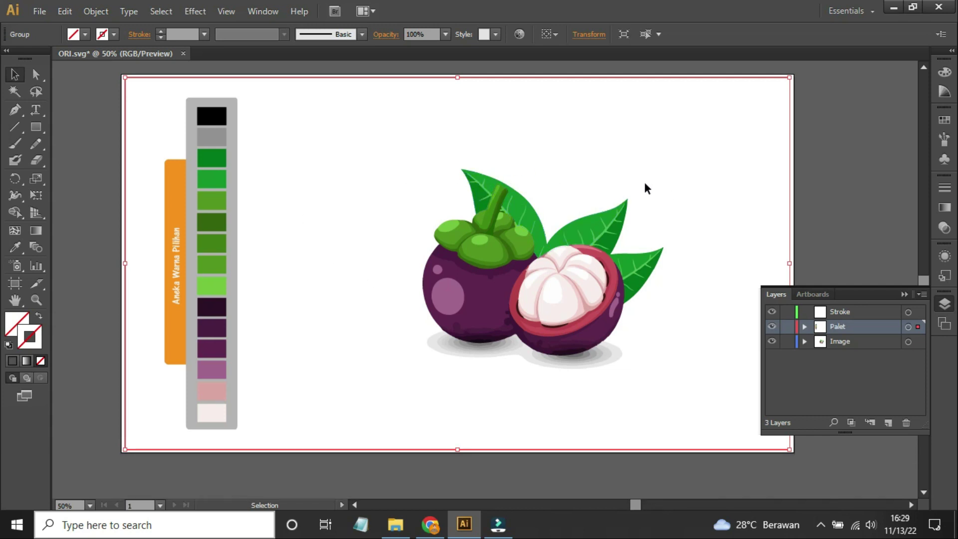
pyautogui.click(787, 327)
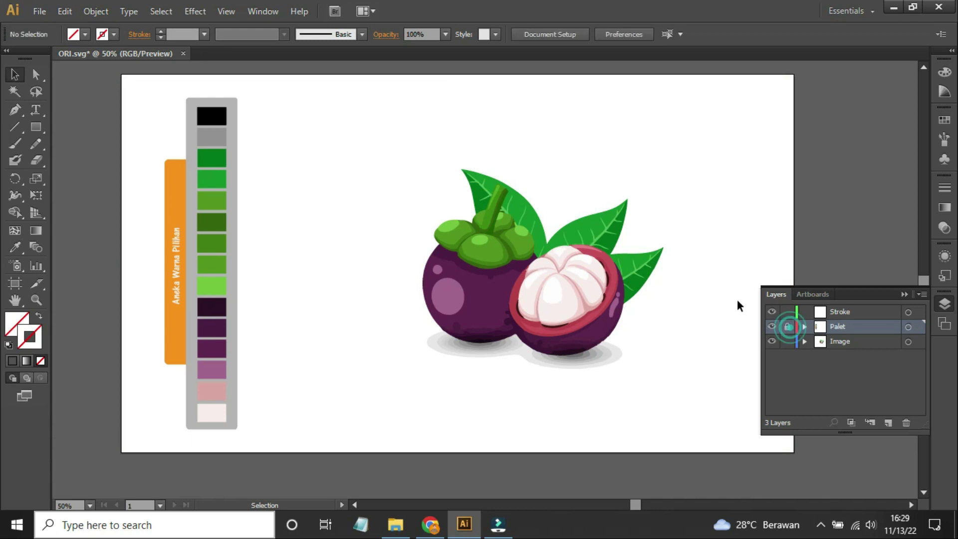
# - Group all the traced mangosteen paths on the Image layer into one object
pyautogui.click(838, 342)
pyautogui.moveTo(334, 124); pyautogui.dragTo(723, 428)
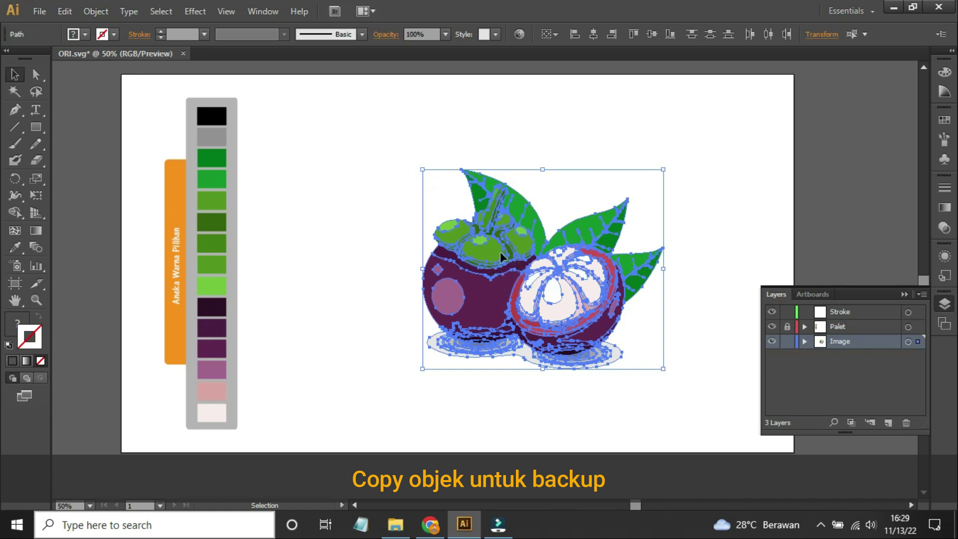
pyautogui.moveTo(349, 105); pyautogui.dragTo(719, 429)
pyautogui.rightClick(579, 269)
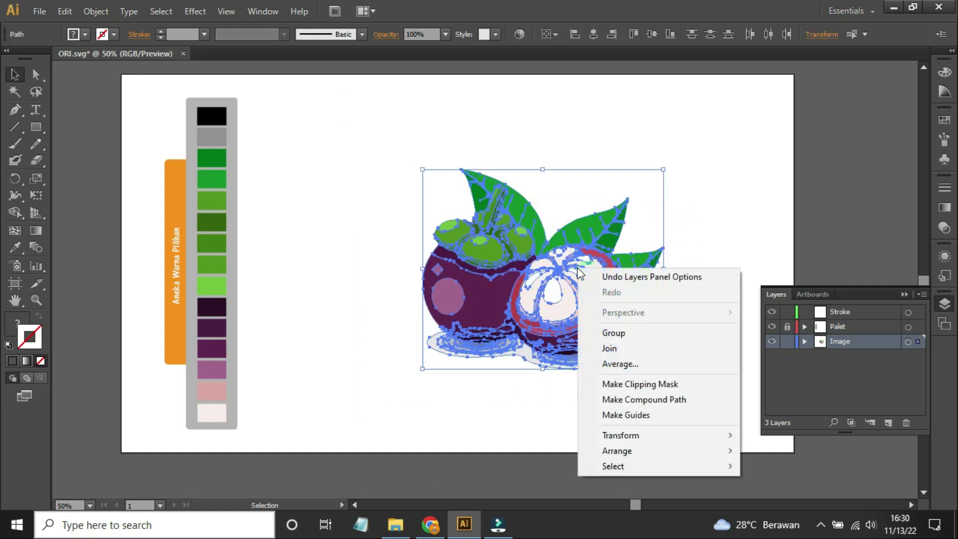
pyautogui.click(631, 333)
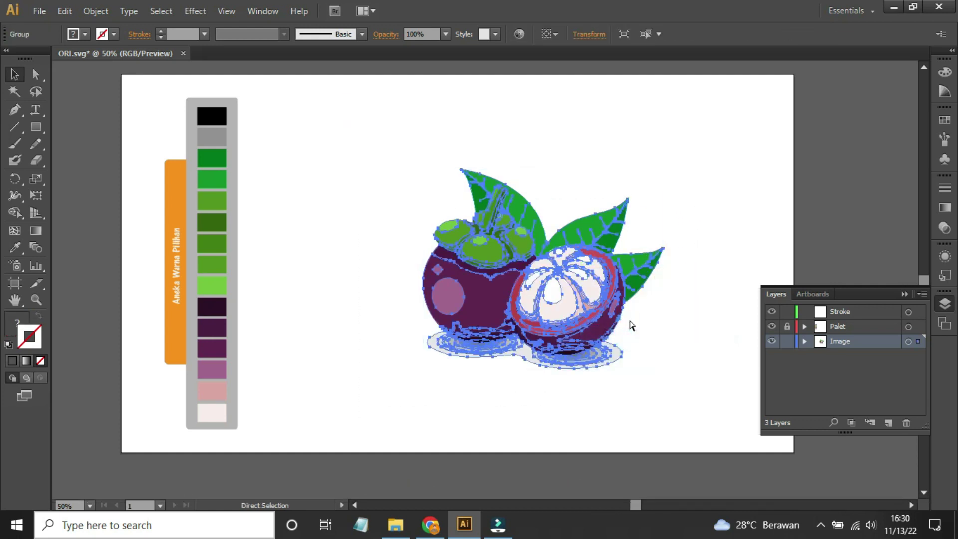
# - Copy the mangosteen group and paste it into a new document as a backup
pyautogui.hotkey('ctrl', 'c')
pyautogui.press('v')
pyautogui.click(40, 11)
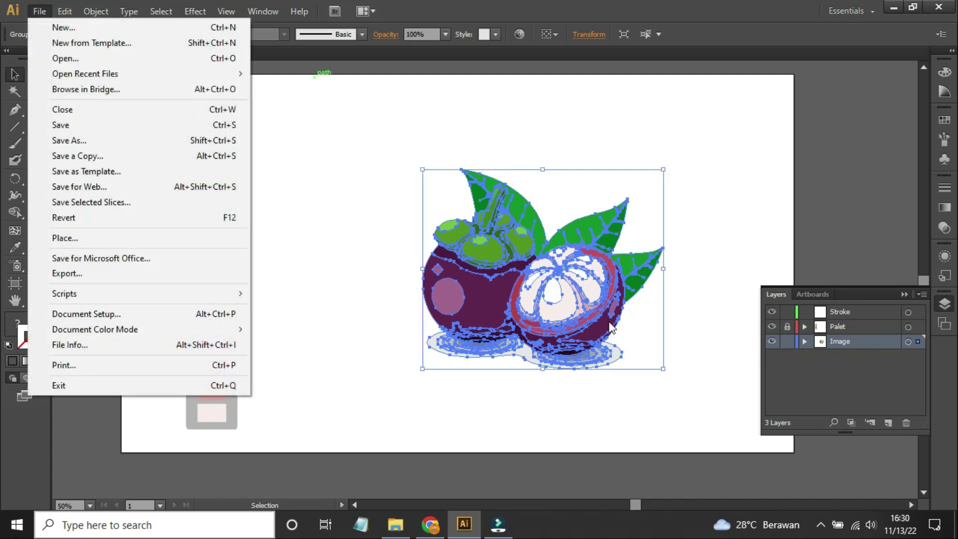
pyautogui.click(64, 27)
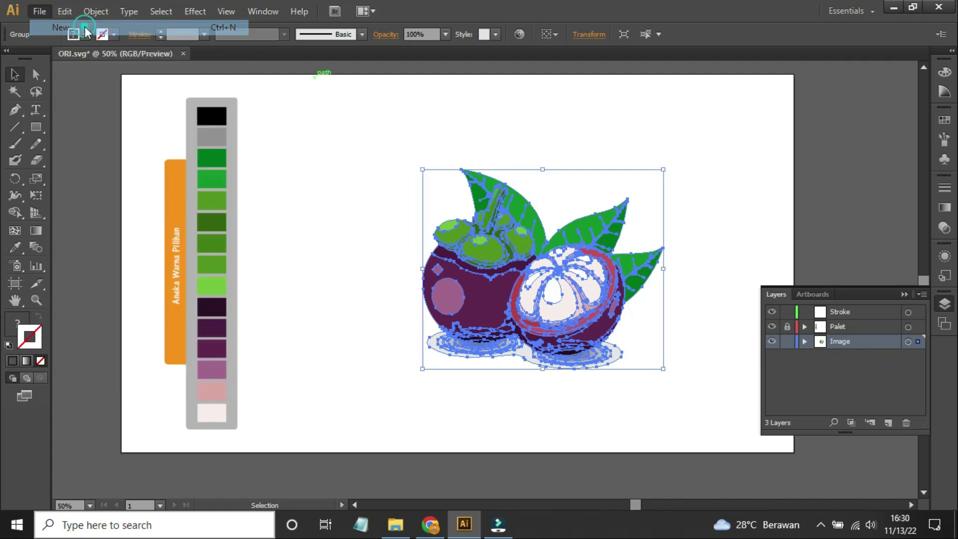
pyautogui.click(573, 387)
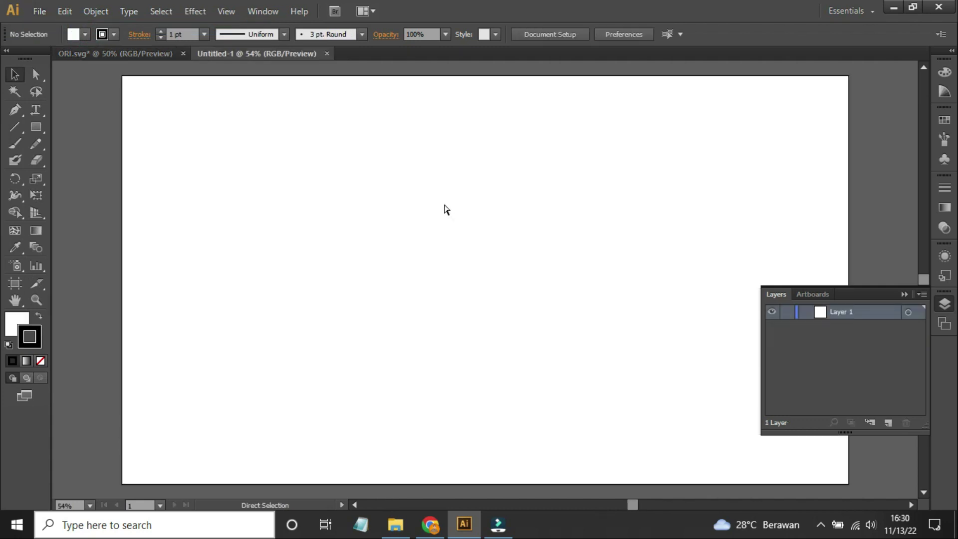
pyautogui.hotkey('ctrl', 'v')
pyautogui.click(494, 141)
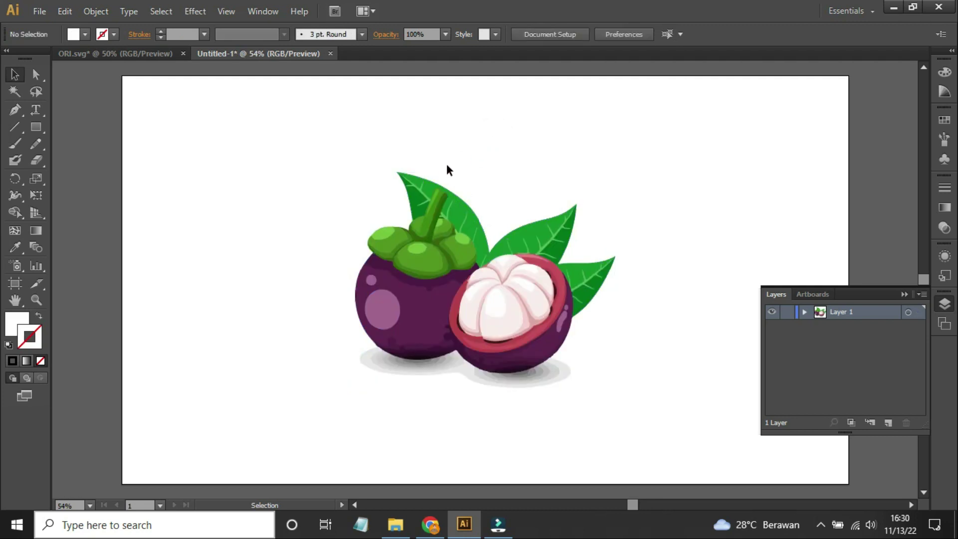
# - Return to the ORI.svg document and make the Stroke layer active
pyautogui.click(135, 54)
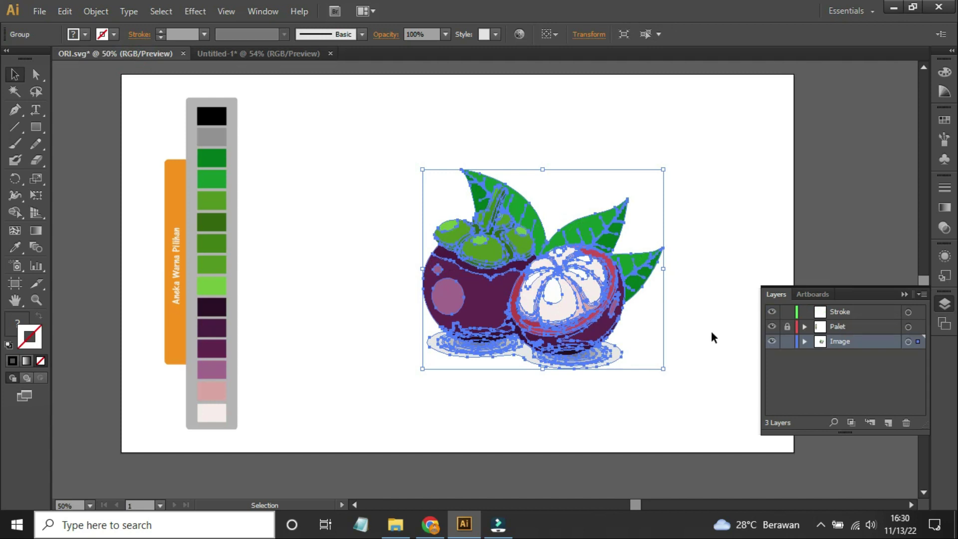
pyautogui.click(840, 312)
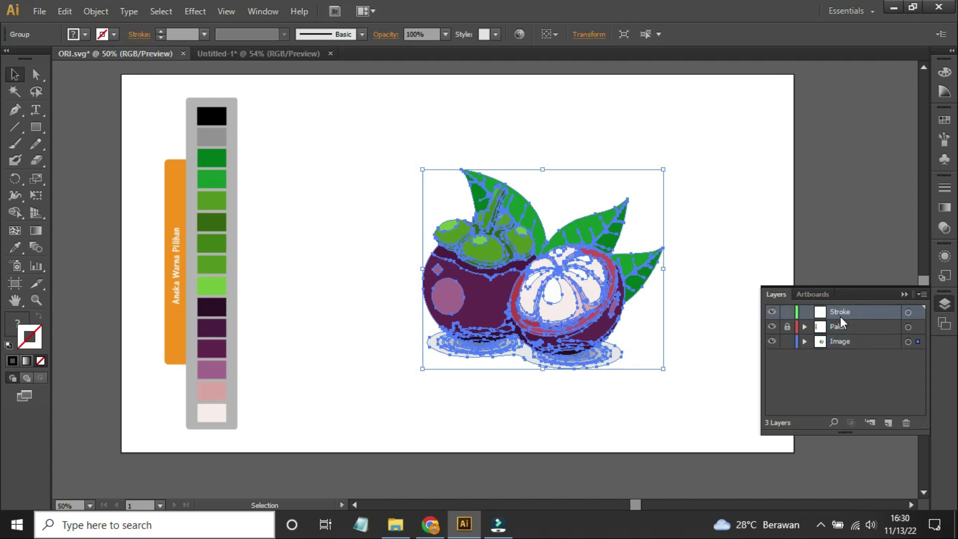
# - Lock the Image layer, paste the copied mangosteen group onto the Stroke layer, and place it beside the original
pyautogui.click(845, 342)
pyautogui.click(845, 311)
pyautogui.click(852, 340)
pyautogui.click(851, 310)
pyautogui.click(787, 341)
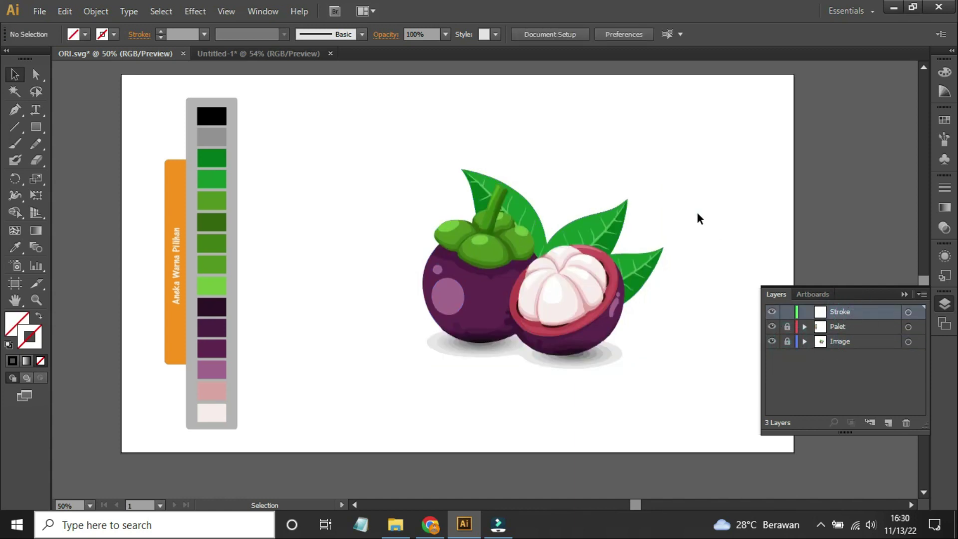
pyautogui.hotkey('ctrl', 'v')
pyautogui.moveTo(413, 273); pyautogui.dragTo(326, 278)
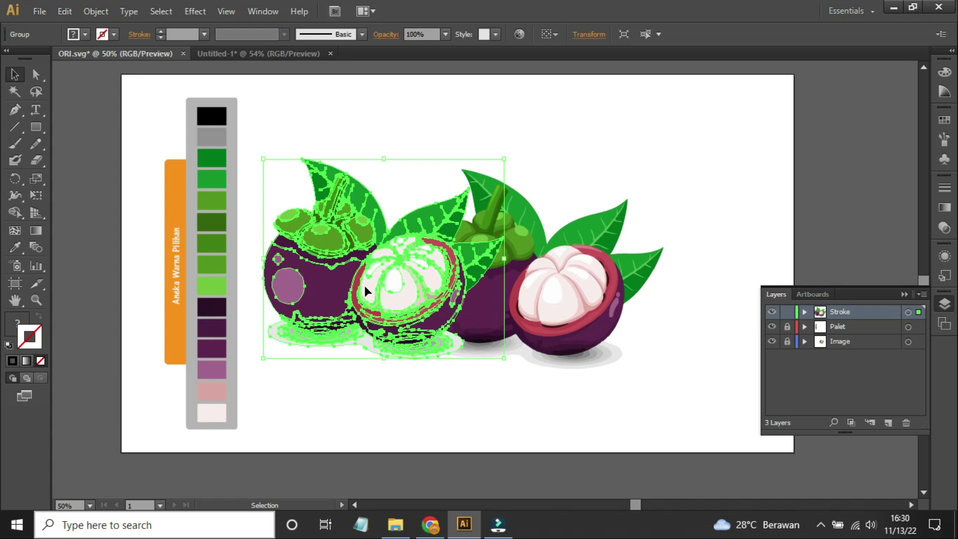
# - Remove the fill from the pasted mangosteen group and give it a gray 1 pt stroke
pyautogui.click(85, 35)
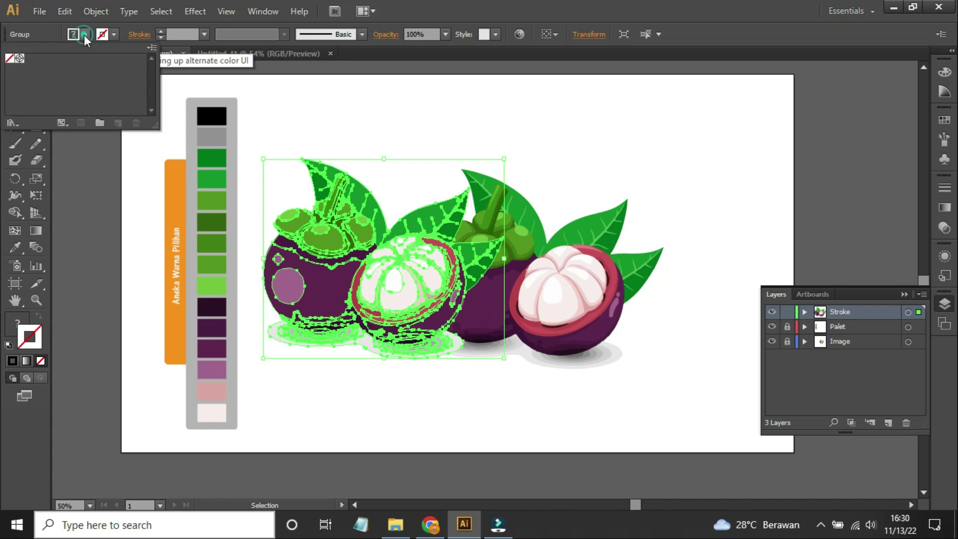
pyautogui.click(9, 58)
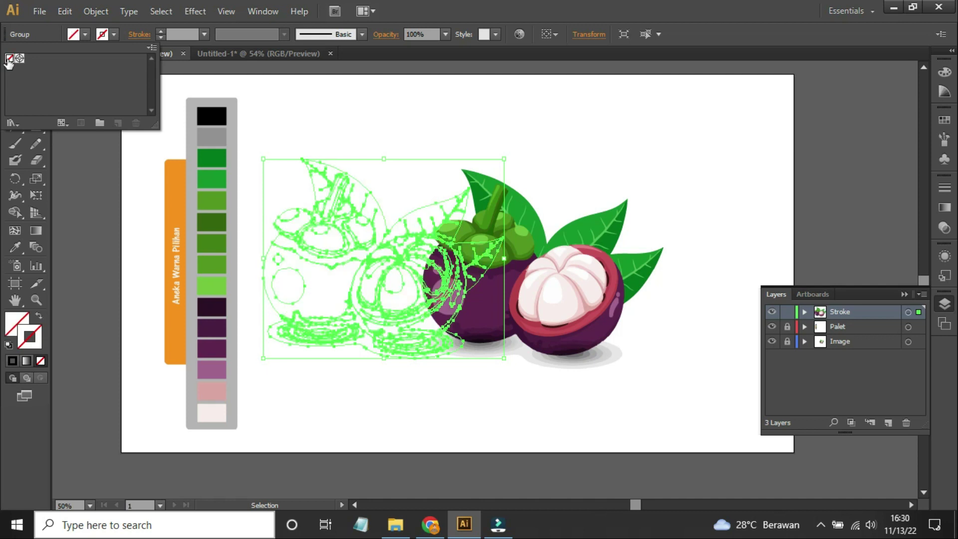
pyautogui.click(114, 34)
pyautogui.doubleClick(39, 347)
pyautogui.click(154, 241)
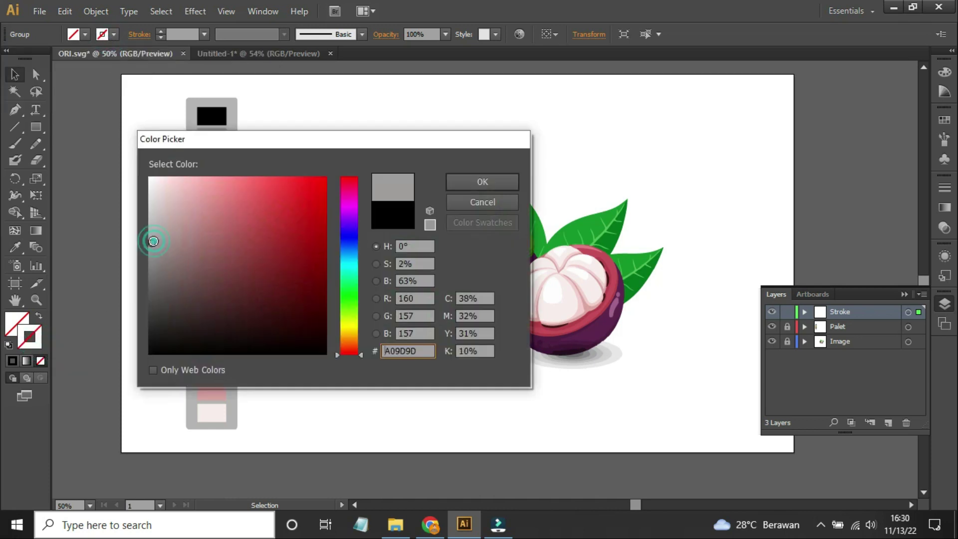
pyautogui.moveTo(148, 242); pyautogui.dragTo(147, 259)
pyautogui.click(456, 186)
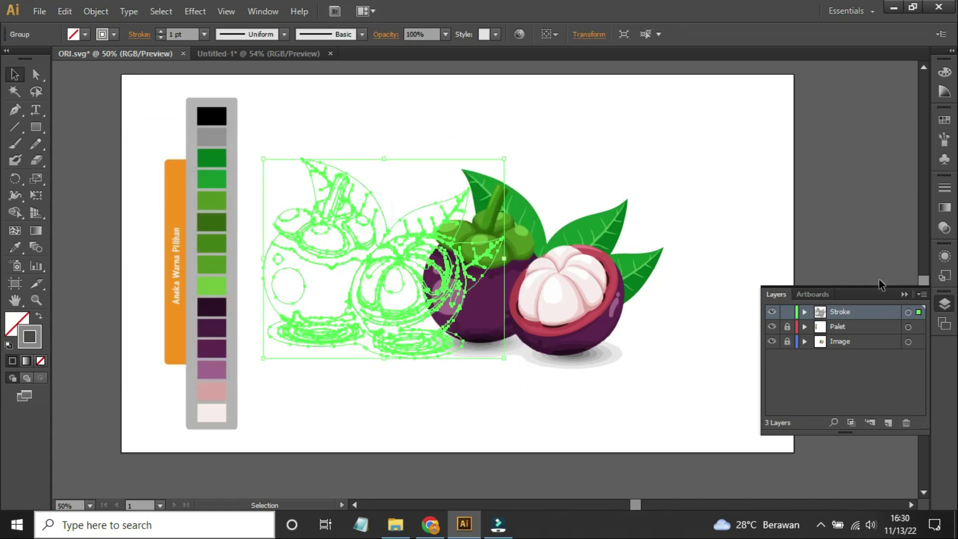
# - Try the outline copy in several positions around the coloured mangosteen and look at the backup in Untitled-1
pyautogui.moveTo(393, 244)
pyautogui.mouseDown()
pyautogui.moveTo(406, 252)
pyautogui.moveTo(616, 183)
pyautogui.mouseUp()
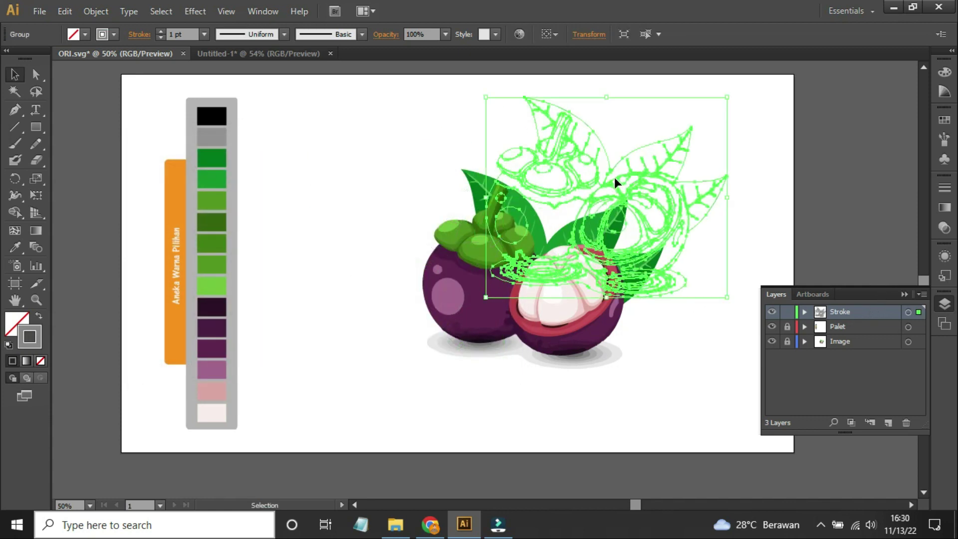
pyautogui.click(863, 340)
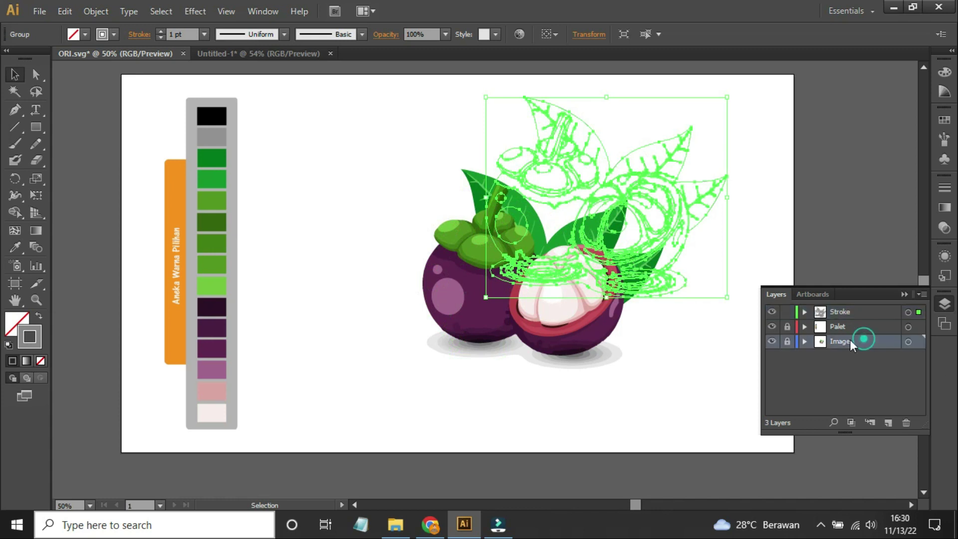
pyautogui.click(560, 332)
pyautogui.moveTo(628, 220)
pyautogui.mouseDown()
pyautogui.moveTo(607, 200)
pyautogui.moveTo(387, 262)
pyautogui.moveTo(369, 290)
pyautogui.moveTo(377, 292)
pyautogui.mouseUp()
pyautogui.click(541, 271)
pyautogui.click(388, 274)
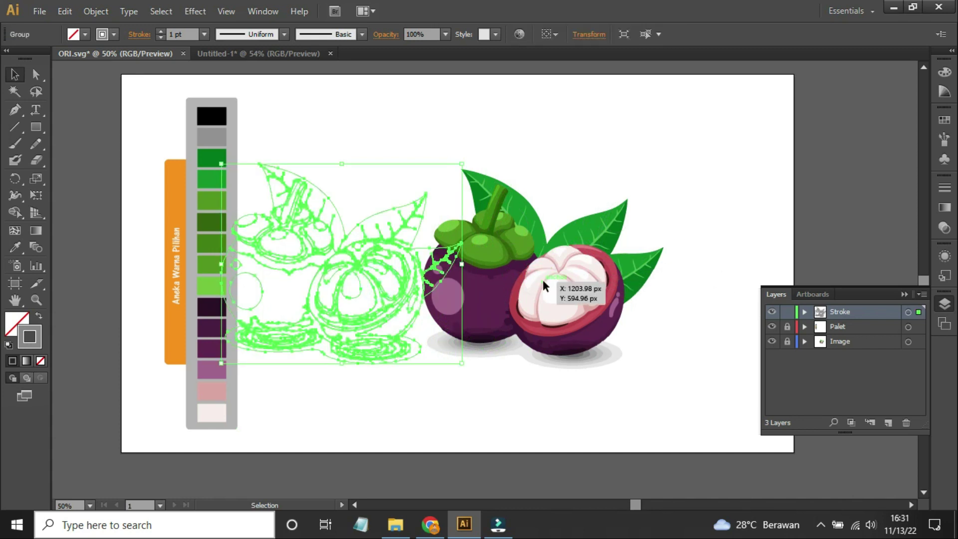
pyautogui.moveTo(387, 288)
pyautogui.mouseDown()
pyautogui.moveTo(519, 292)
pyautogui.moveTo(481, 227)
pyautogui.mouseUp()
pyautogui.click(223, 55)
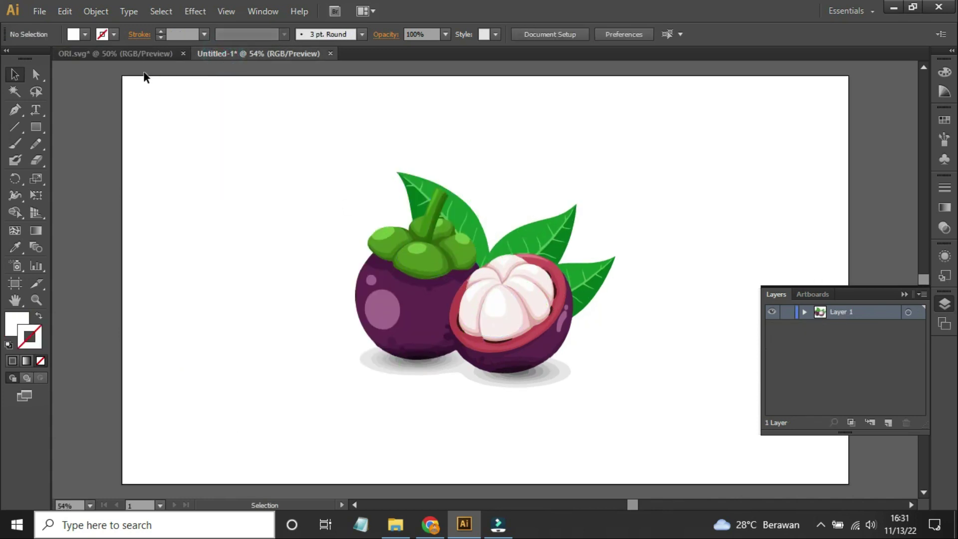
pyautogui.click(143, 54)
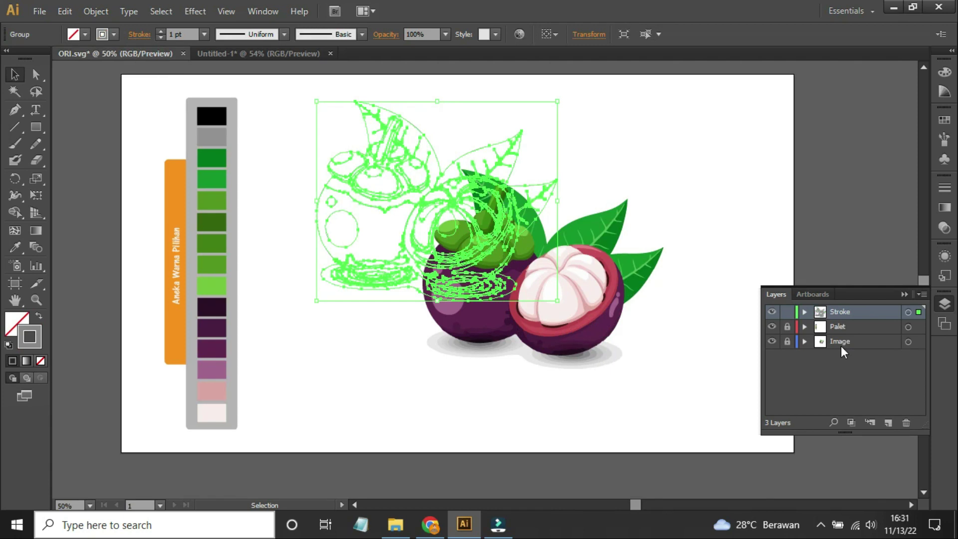
# - Unlock the Image layer and align the gray outline group exactly over the coloured mangosteen
pyautogui.click(842, 346)
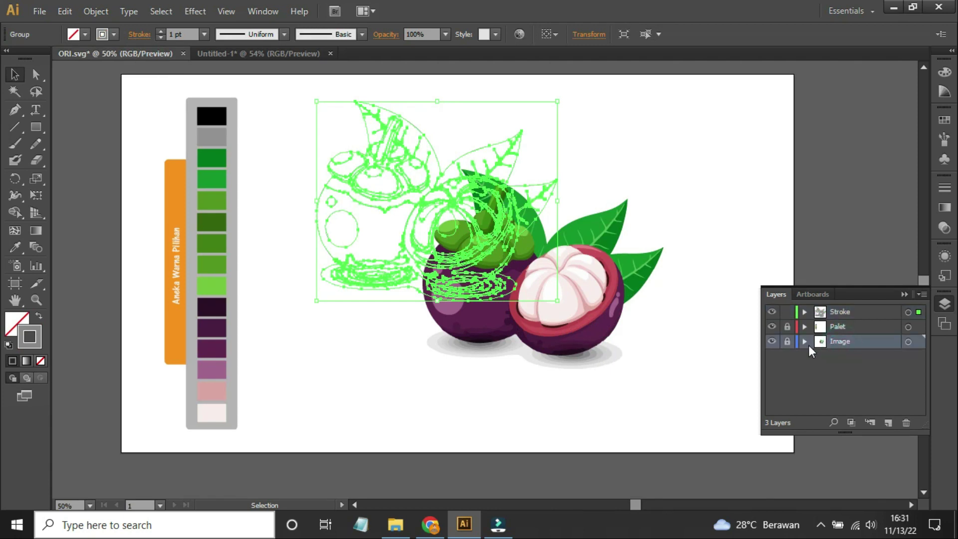
pyautogui.click(789, 342)
pyautogui.click(634, 288)
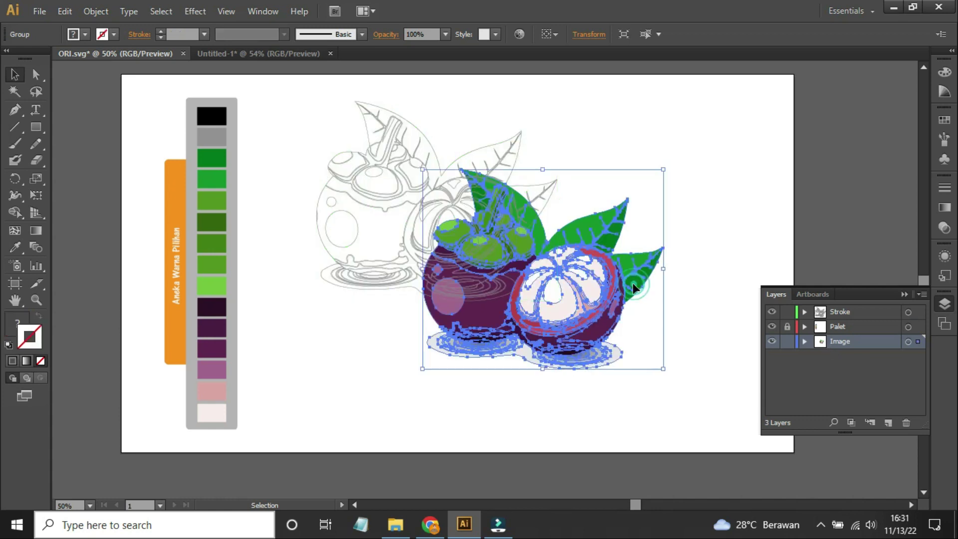
pyautogui.moveTo(406, 200)
pyautogui.mouseDown()
pyautogui.moveTo(394, 210)
pyautogui.moveTo(493, 273)
pyautogui.mouseUp()
pyautogui.click(639, 141)
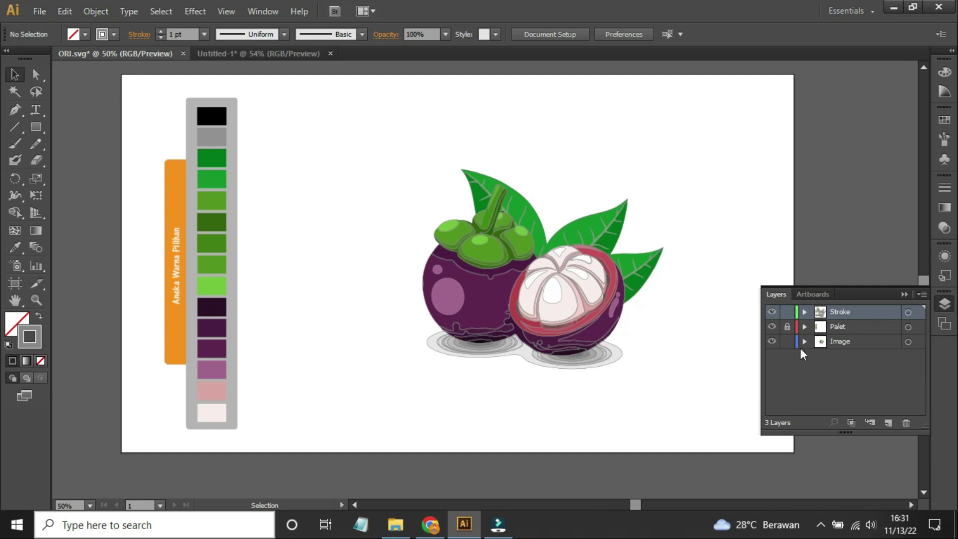
# - Hide and lock the Image layer, and toggle the Stroke layer's visibility off and back on
pyautogui.click(846, 345)
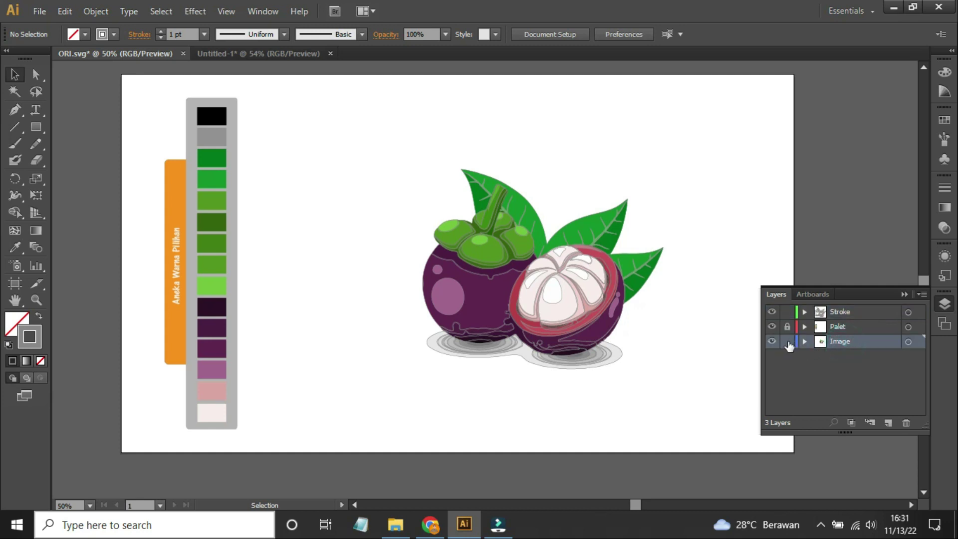
pyautogui.click(773, 342)
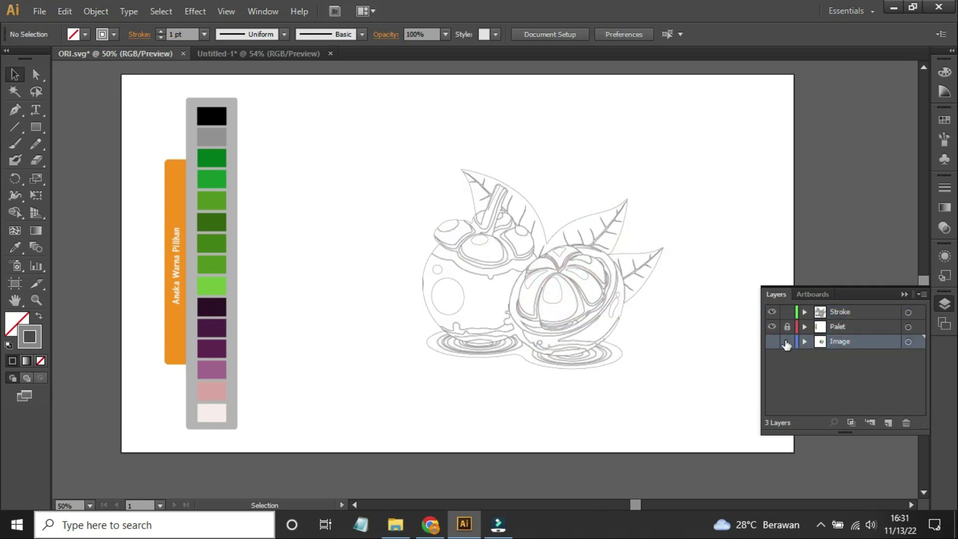
pyautogui.click(787, 342)
pyautogui.click(773, 313)
pyautogui.click(773, 313)
# - Switch to File Explorer, locate Palet.svg in the Goresan folder, and compare it with the palette in ORI.svg
pyautogui.click(396, 524)
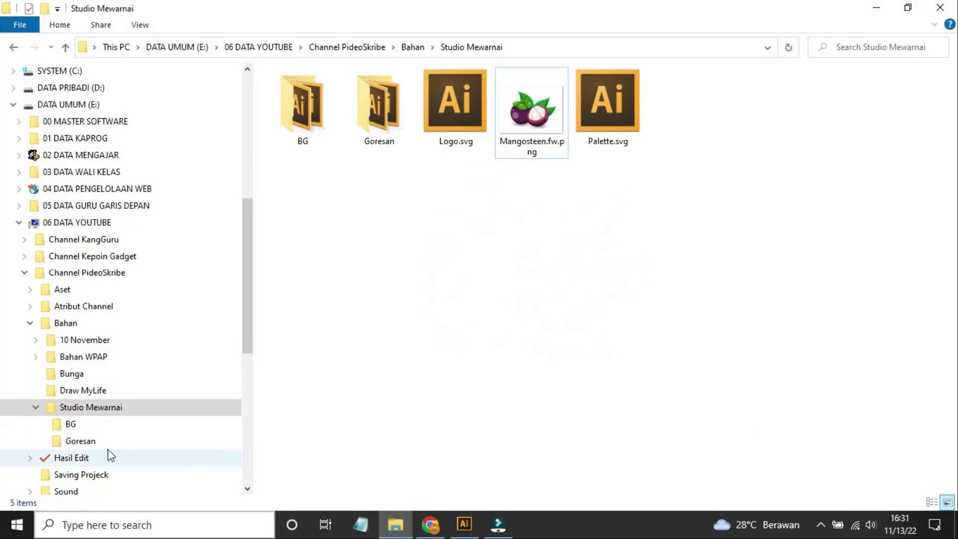
pyautogui.click(82, 441)
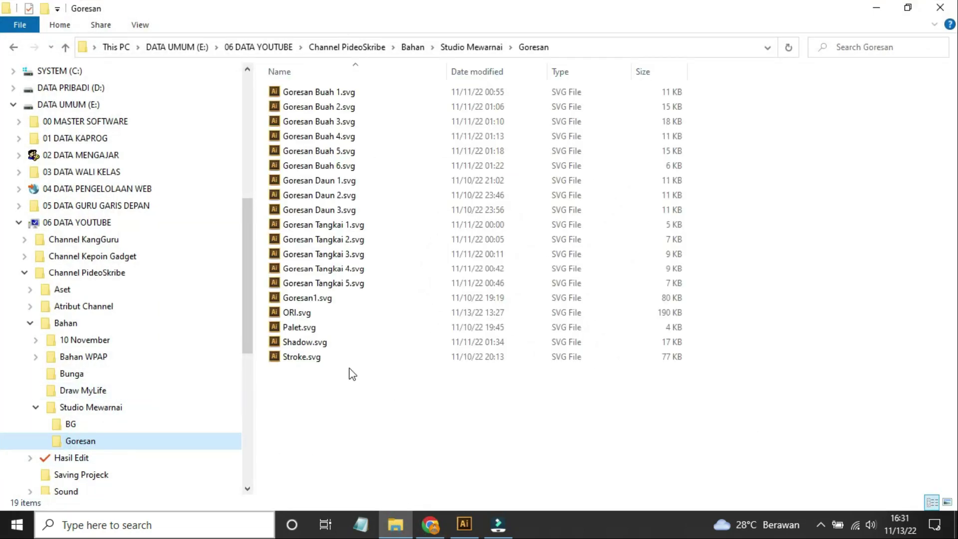
pyautogui.click(298, 328)
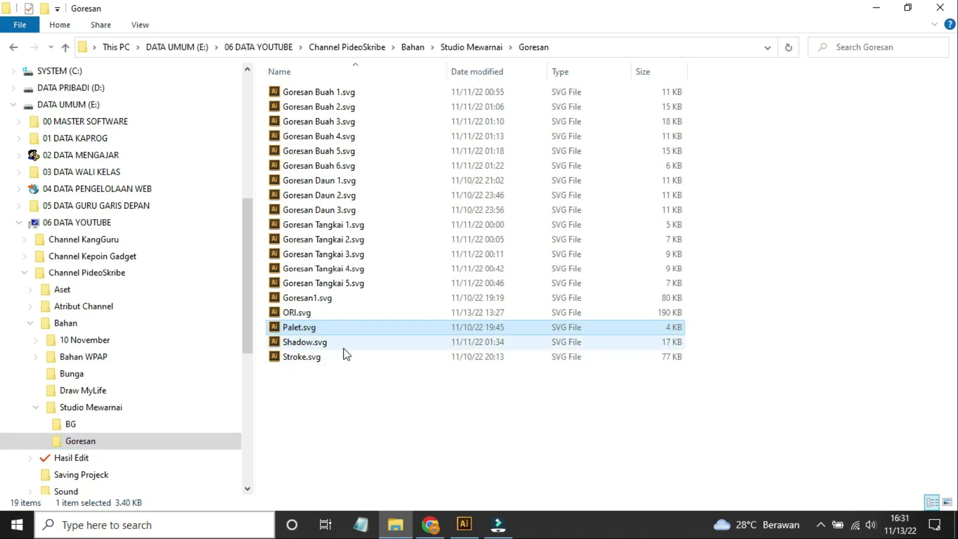
pyautogui.click(498, 524)
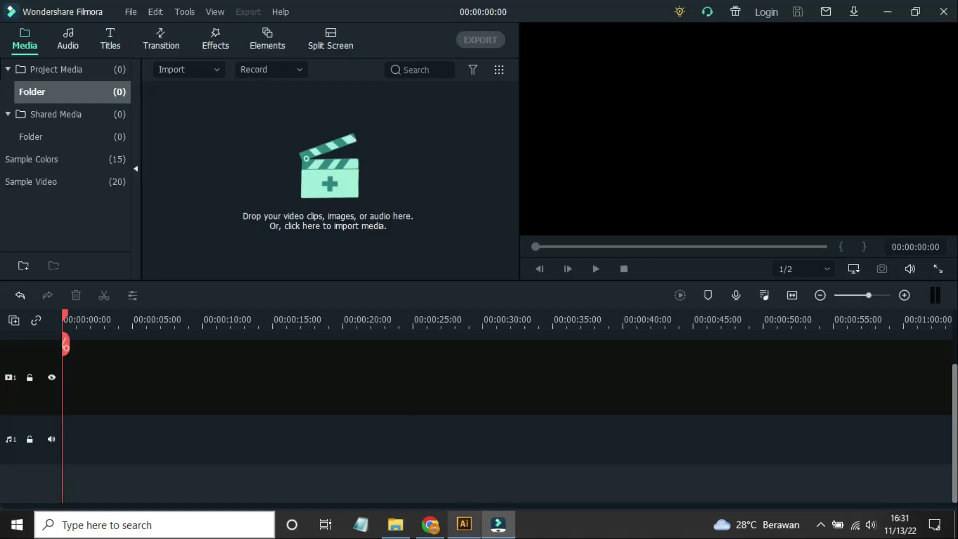
pyautogui.click(464, 524)
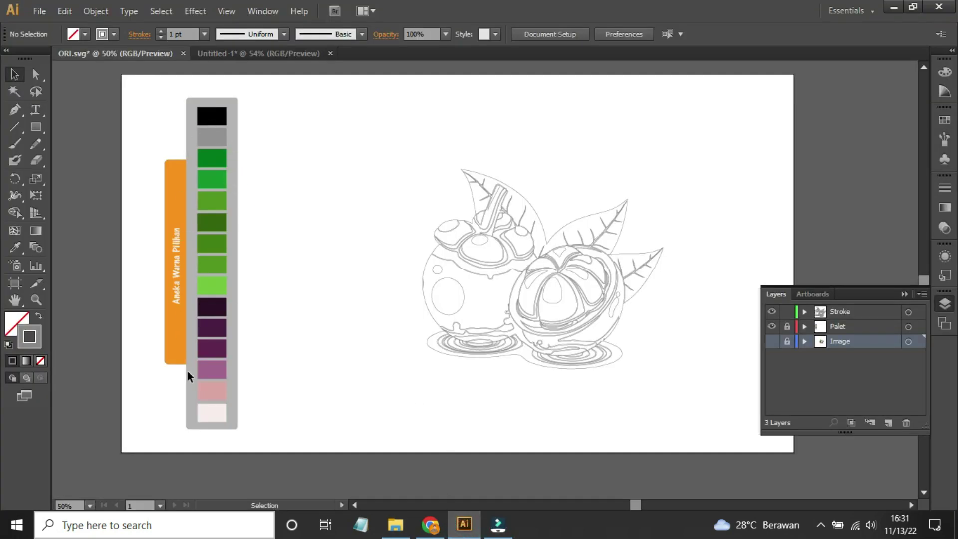
# - Locate Shadow.svg and Stroke.svg in the Goresan folder and compare them with the shadow rings and outlines in ORI.svg
pyautogui.hotkey('alt', 'Tab')
pyautogui.hotkey('alt', 'Tab')
pyautogui.hotkey('alt', 'Tab')
pyautogui.press('Tab')
pyautogui.click(305, 343)
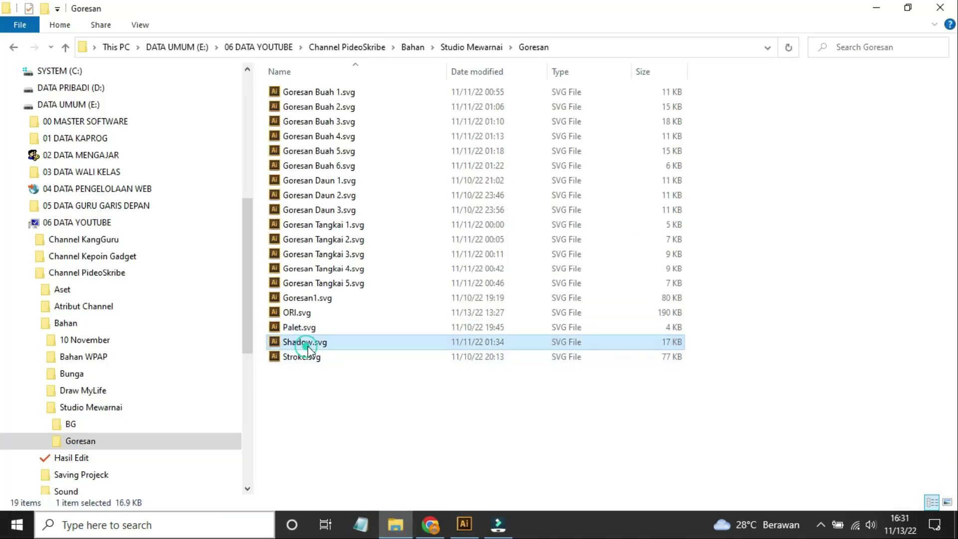
pyautogui.click(464, 524)
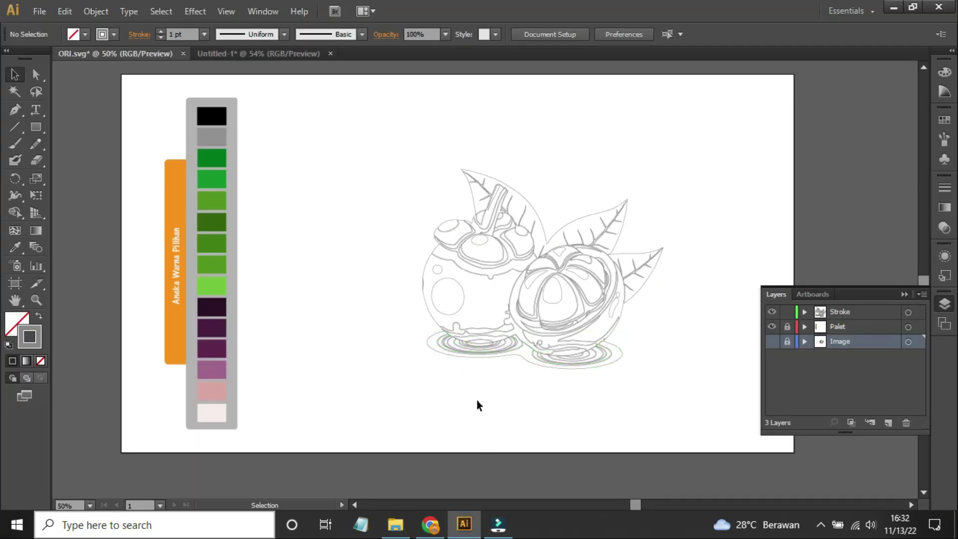
pyautogui.click(465, 525)
pyautogui.click(299, 357)
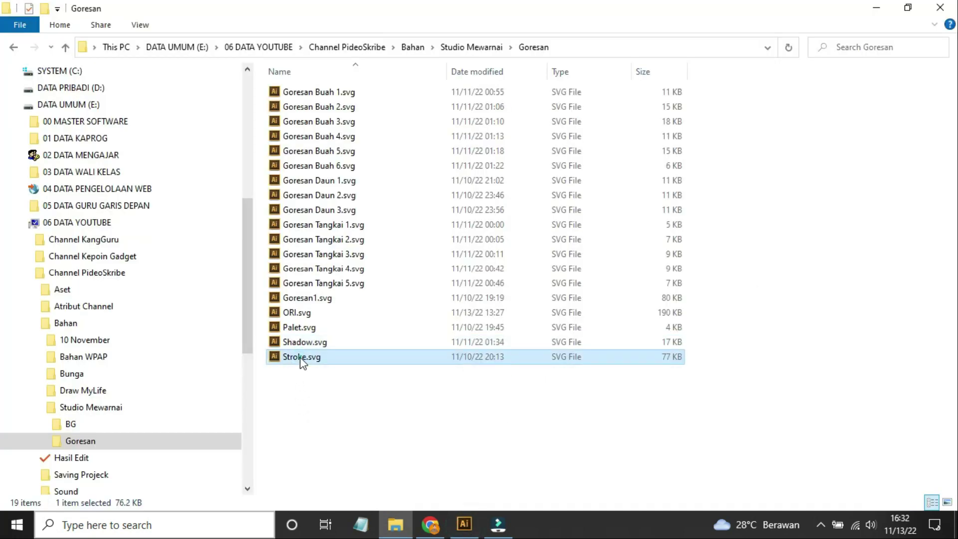
pyautogui.click(464, 524)
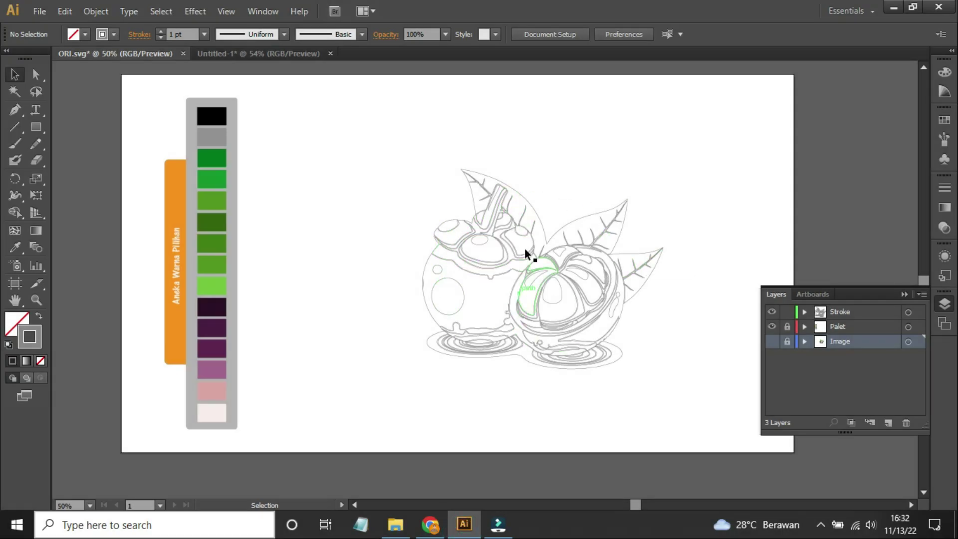
pyautogui.click(383, 210)
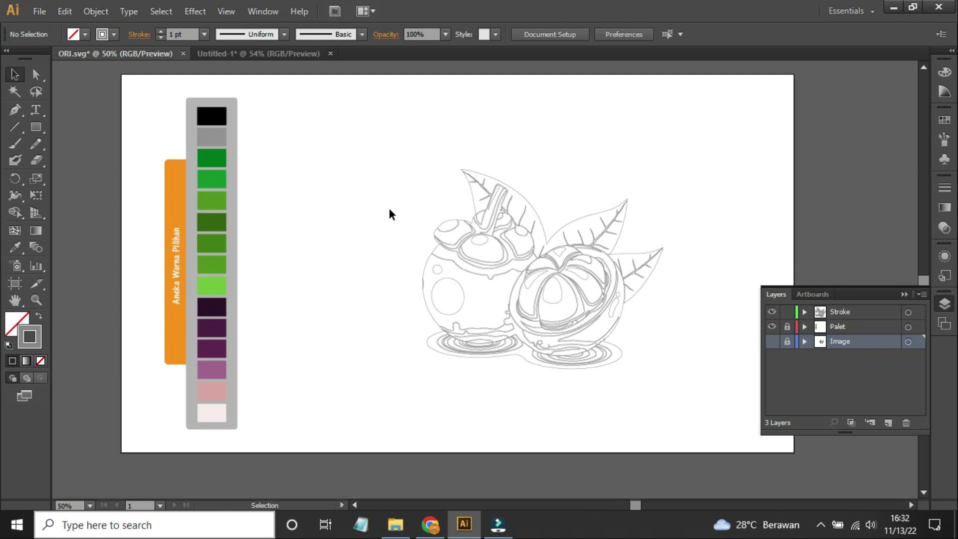
# - Review the Goresan Buah, Goresan Daun and Goresan Tangkai SVG files in the Goresan folder
pyautogui.click(395, 524)
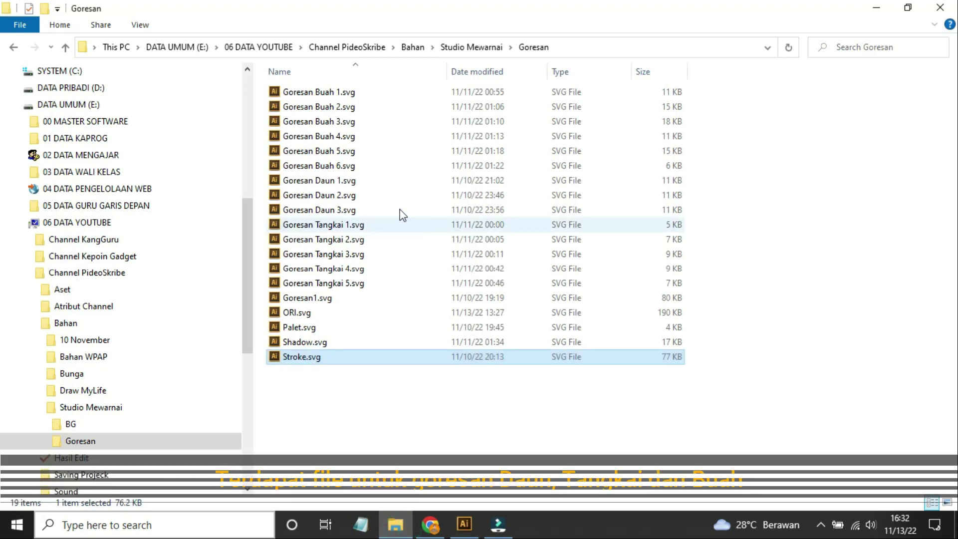
pyautogui.click(330, 89)
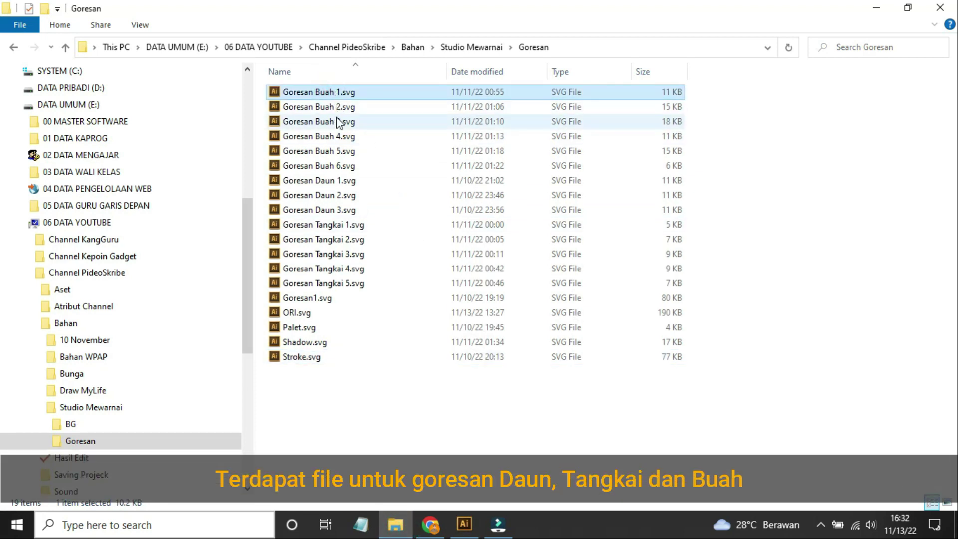
pyautogui.click(346, 167)
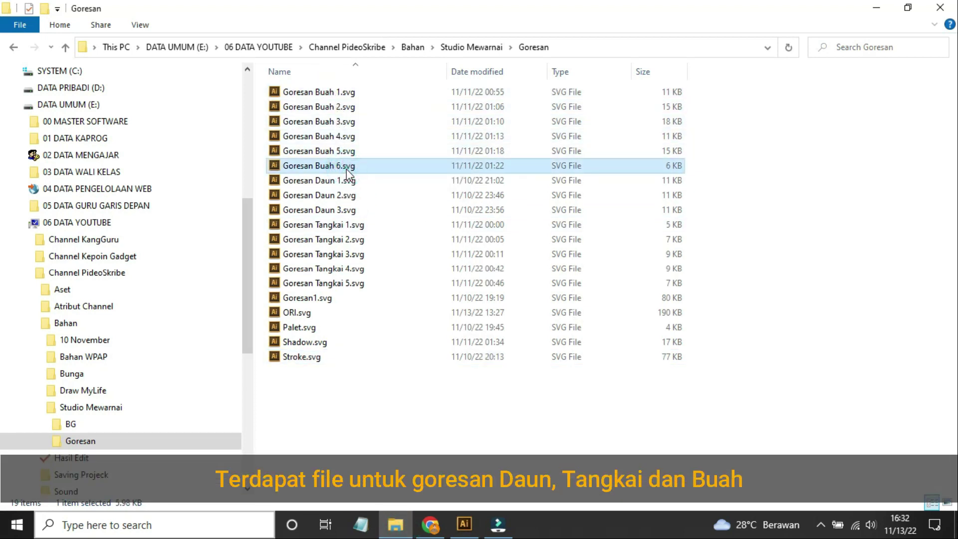
pyautogui.click(347, 180)
pyautogui.click(354, 210)
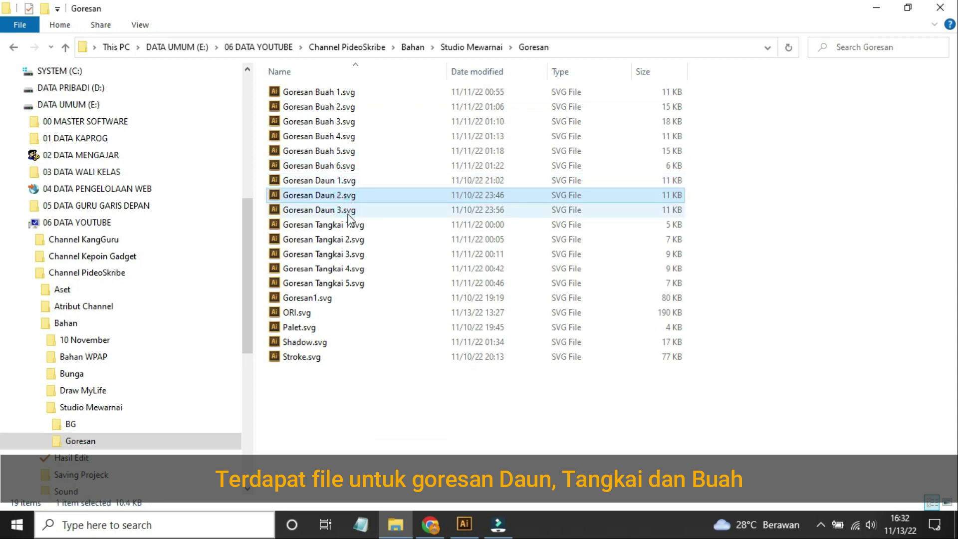
pyautogui.click(358, 227)
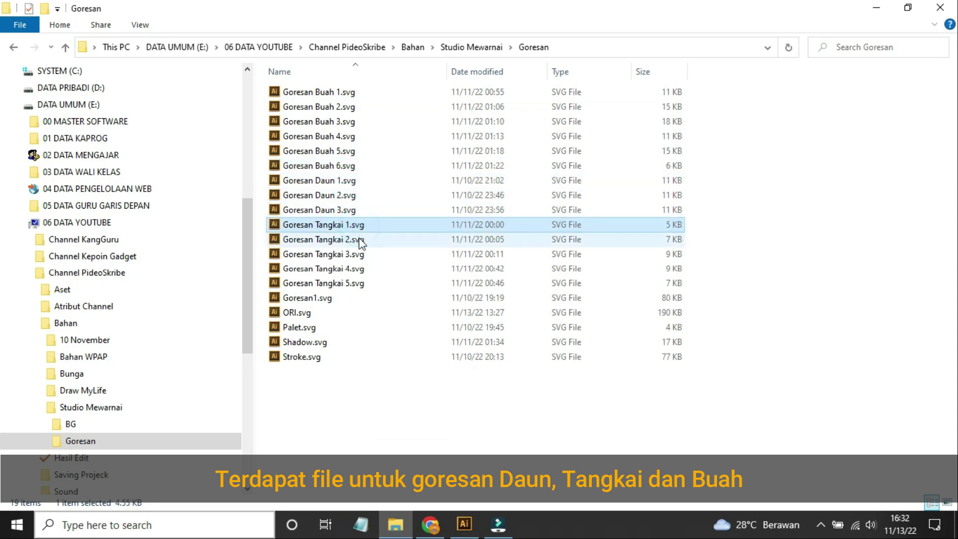
pyautogui.click(354, 268)
pyautogui.click(355, 284)
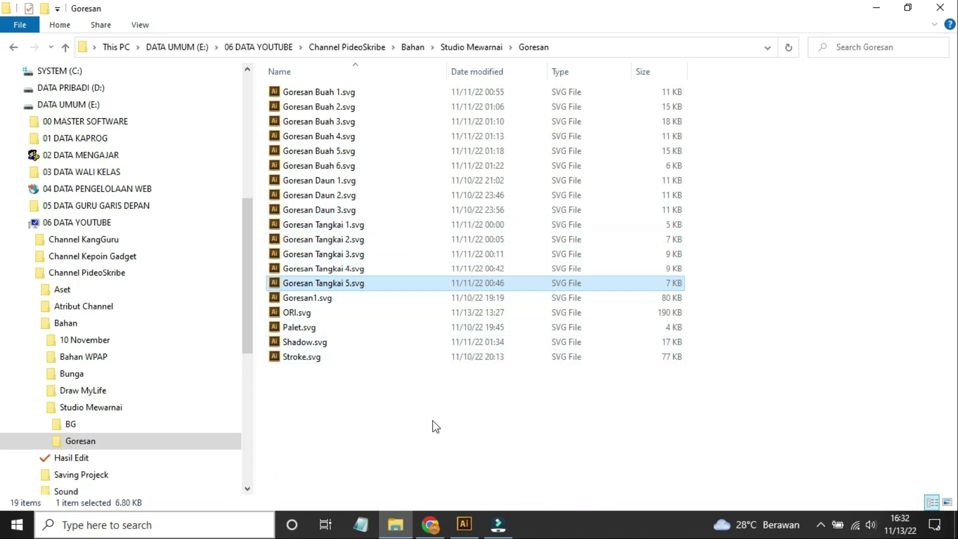
# - Open Goresan Buah 6.svg from the Goresan folder in Illustrator and select its artwork
pyautogui.doubleClick(353, 166)
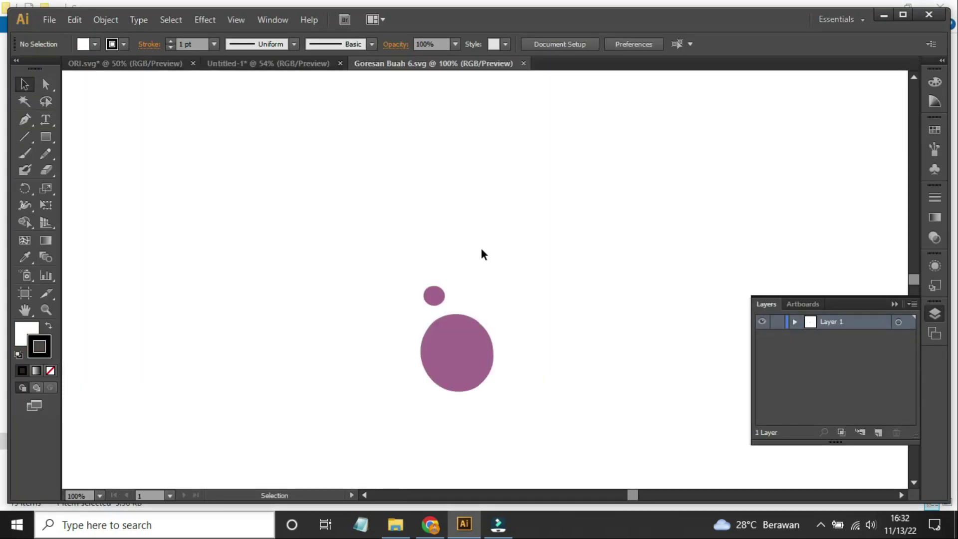
pyautogui.scroll(-2, 482, 254)
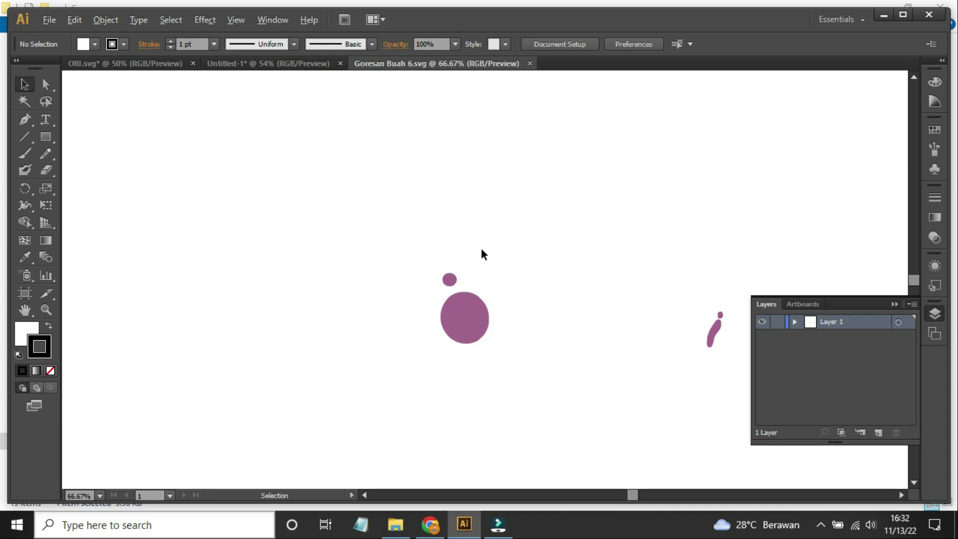
pyautogui.moveTo(332, 213); pyautogui.dragTo(697, 400)
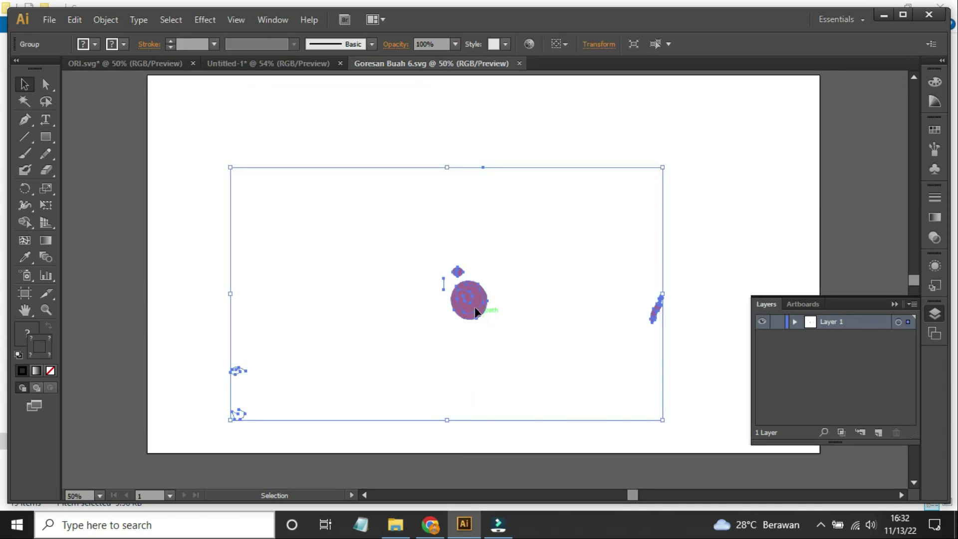
# - Reselect all the artwork in Goresan Buah 6.svg to examine the purple highlight shapes and their scribble paths
pyautogui.click(549, 332)
pyautogui.moveTo(227, 146); pyautogui.dragTo(412, 386)
pyautogui.click(783, 328)
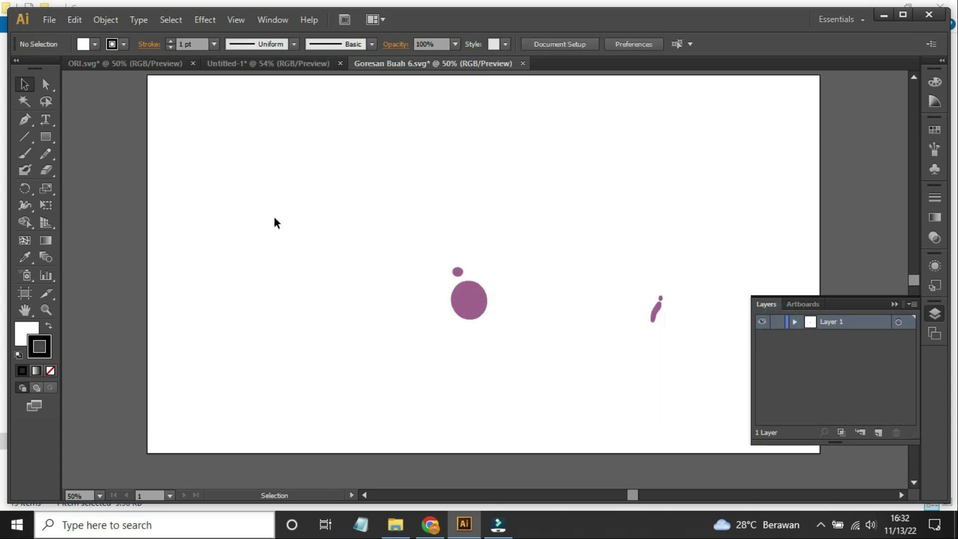
pyautogui.moveTo(198, 160); pyautogui.dragTo(658, 395)
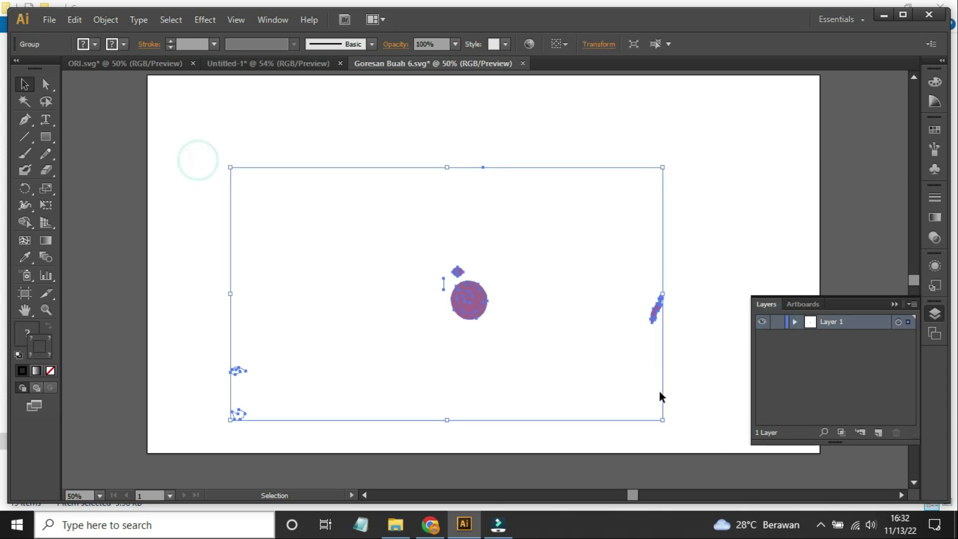
pyautogui.click(123, 44)
pyautogui.click(43, 354)
pyautogui.doubleClick(44, 355)
pyautogui.click(184, 324)
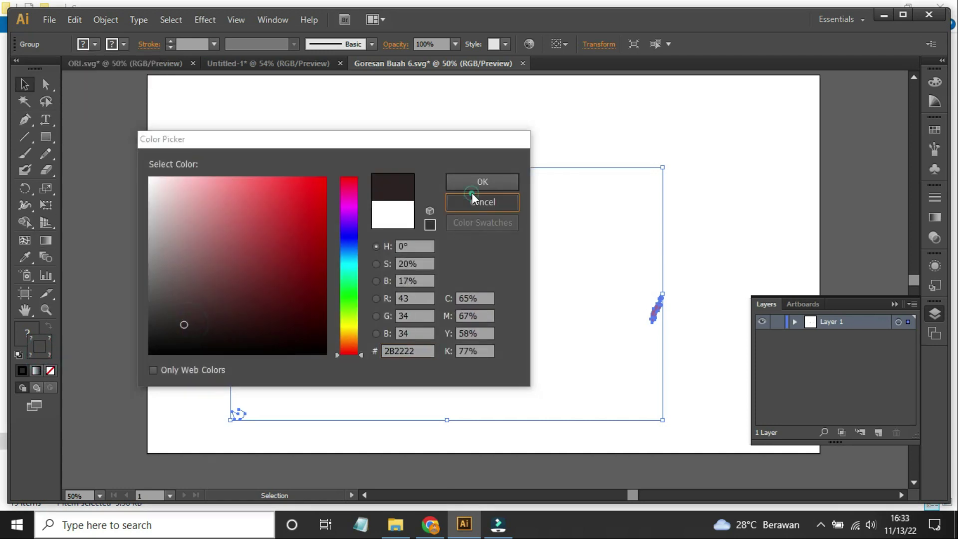
pyautogui.click(474, 185)
# - Inspect the small guide paths near the lower-left corner of the Goresan Buah 6 artwork, then clear the selection
pyautogui.moveTo(236, 167); pyautogui.dragTo(743, 426)
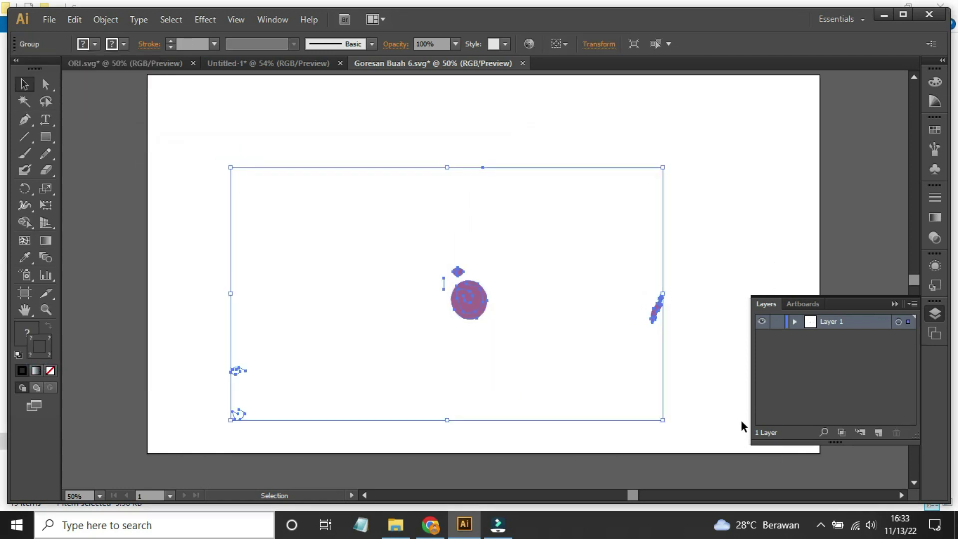
pyautogui.click(218, 383)
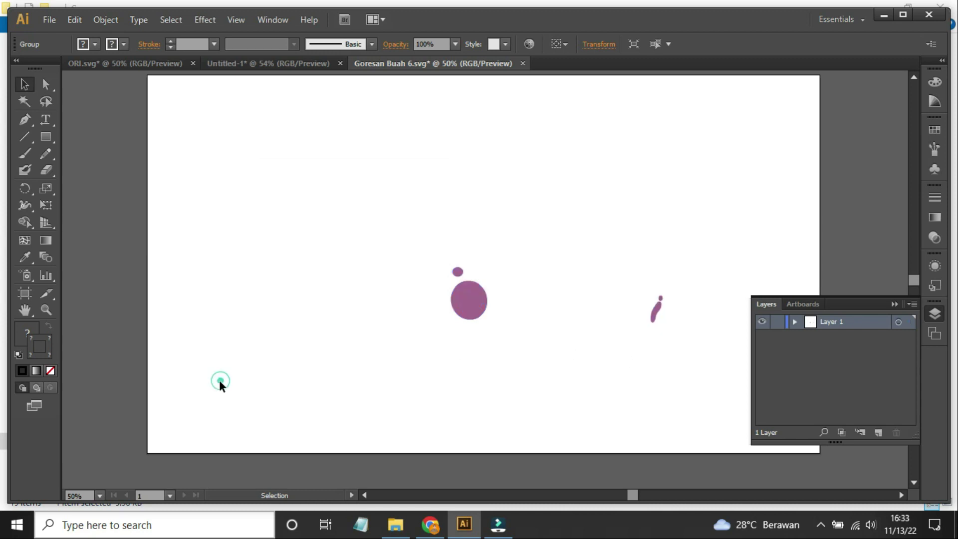
pyautogui.moveTo(204, 344); pyautogui.dragTo(317, 446)
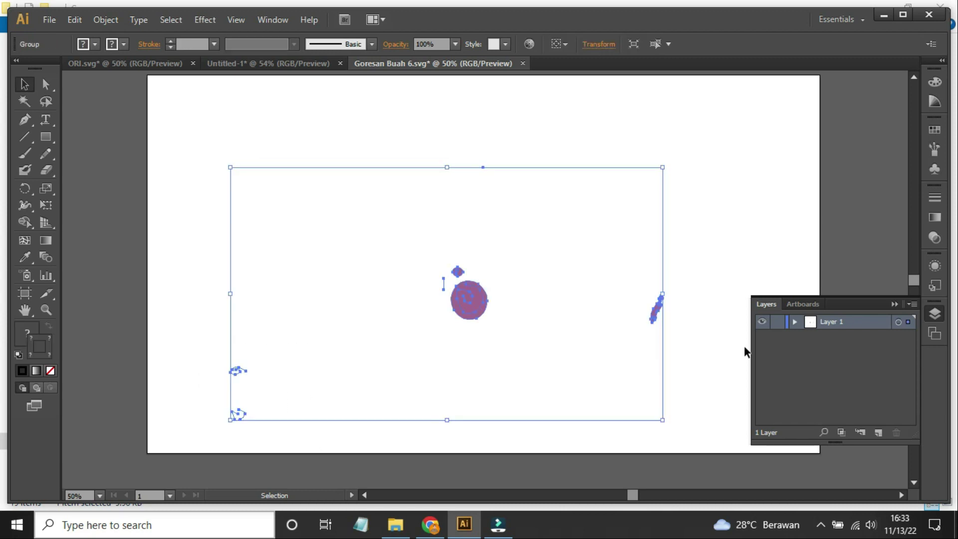
pyautogui.click(286, 143)
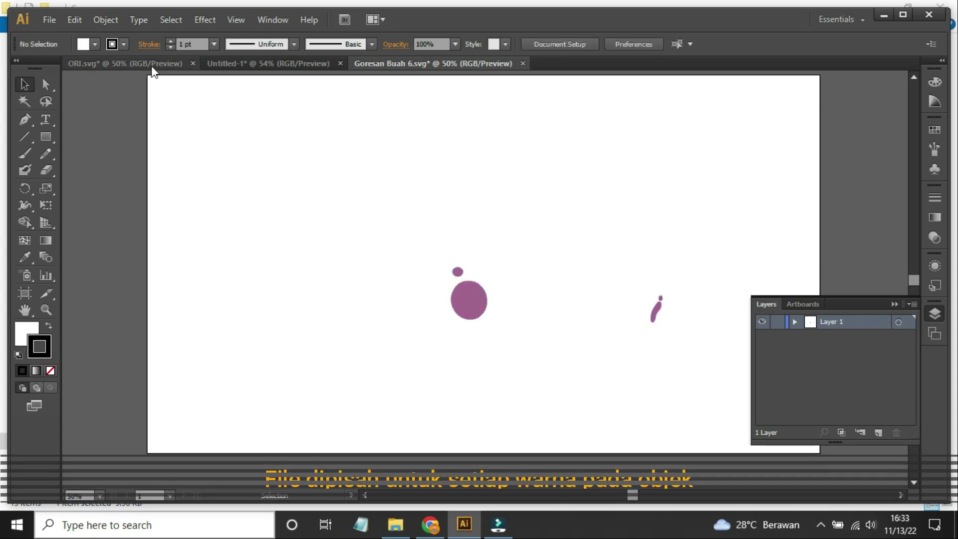
# - Compare the Goresan Buah 6 highlights with the outlines and palette in ORI.svg and the coloured mangosteen in Untitled-1
pyautogui.click(125, 63)
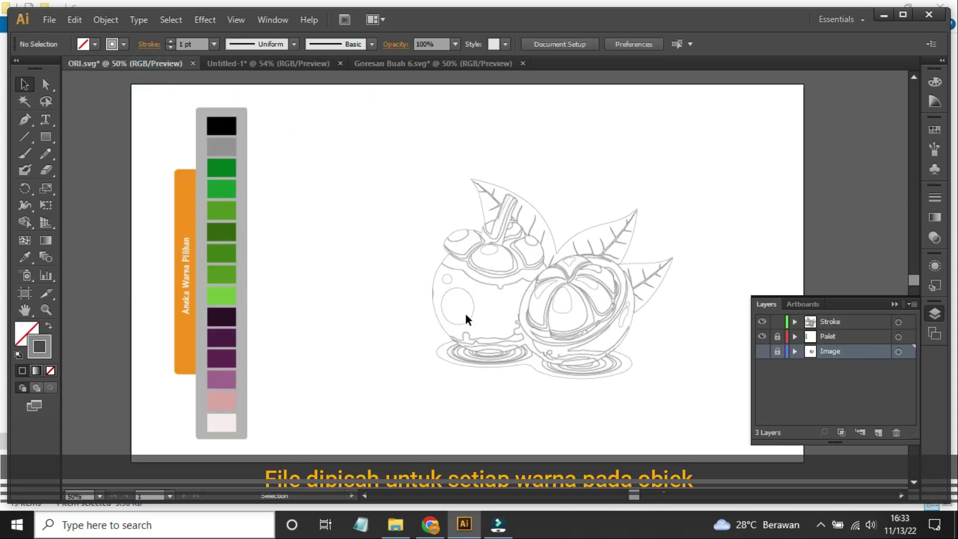
pyautogui.click(470, 64)
pyautogui.click(104, 63)
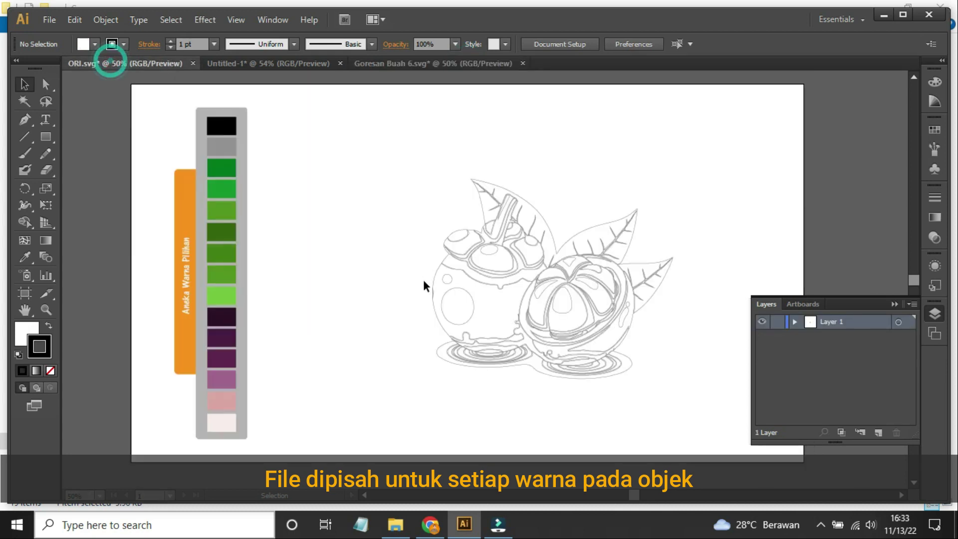
pyautogui.click(284, 64)
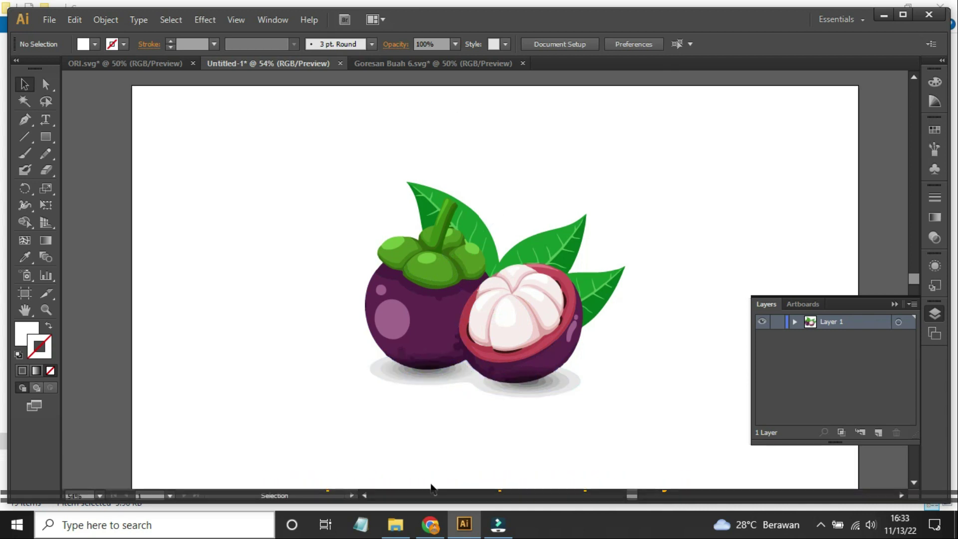
# - Open Goresan Buah 5.svg from the Goresan folder in Illustrator and show its whole artboard at 50% zoom
pyautogui.click(395, 524)
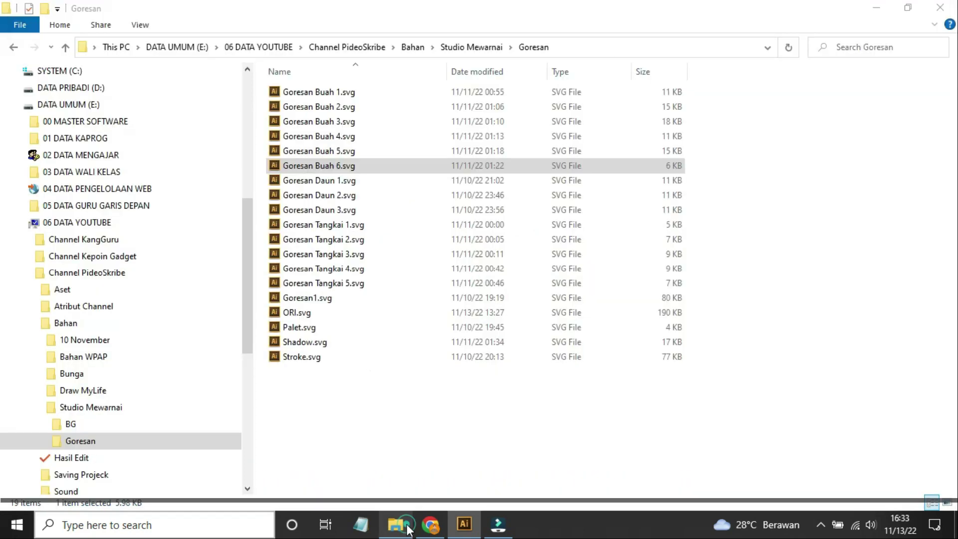
pyautogui.click(340, 153)
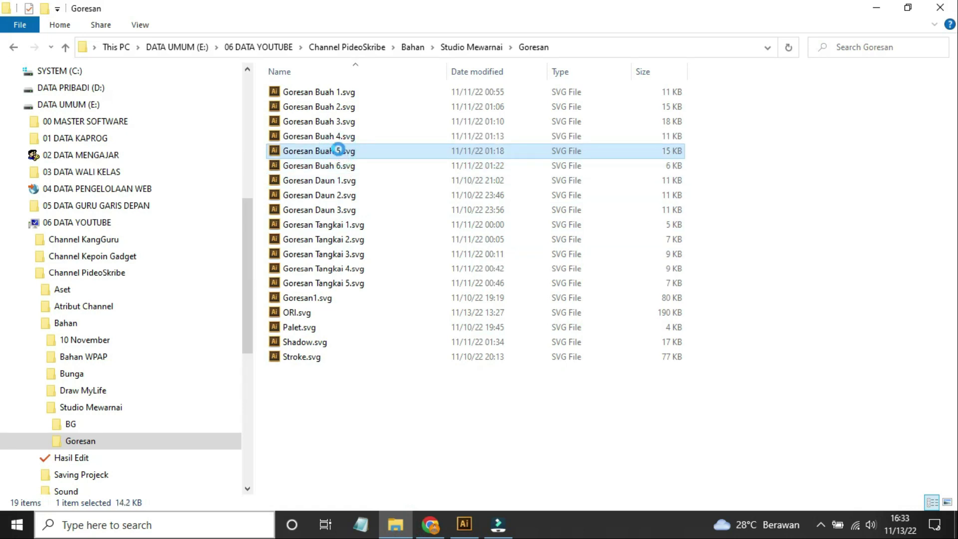
pyautogui.rightClick(339, 151)
pyautogui.moveTo(517, 278)
pyautogui.click(605, 280)
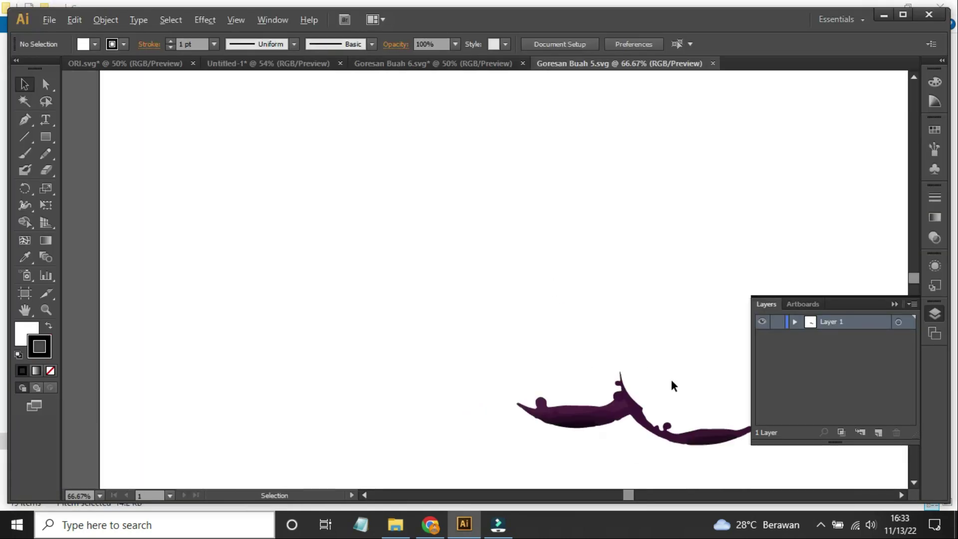
pyautogui.hotkey('ctrl', '-')
pyautogui.moveTo(622, 496); pyautogui.dragTo(637, 496)
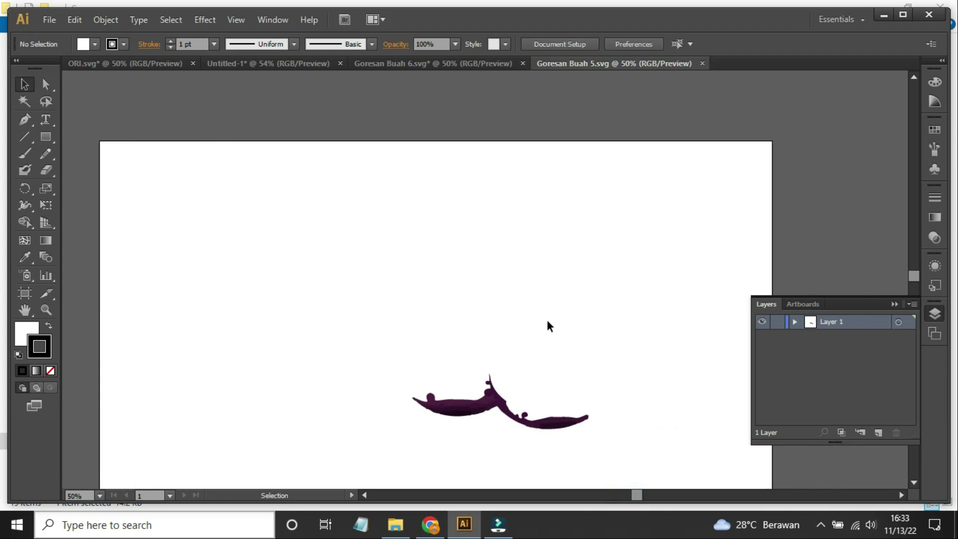
pyautogui.scroll(-3, 547, 321)
# - Copy the coloured mangosteen from Untitled-1 into Goresan Buah 5.svg, place it at the artboard's upper left, and compare the dark shading strokes
pyautogui.click(312, 64)
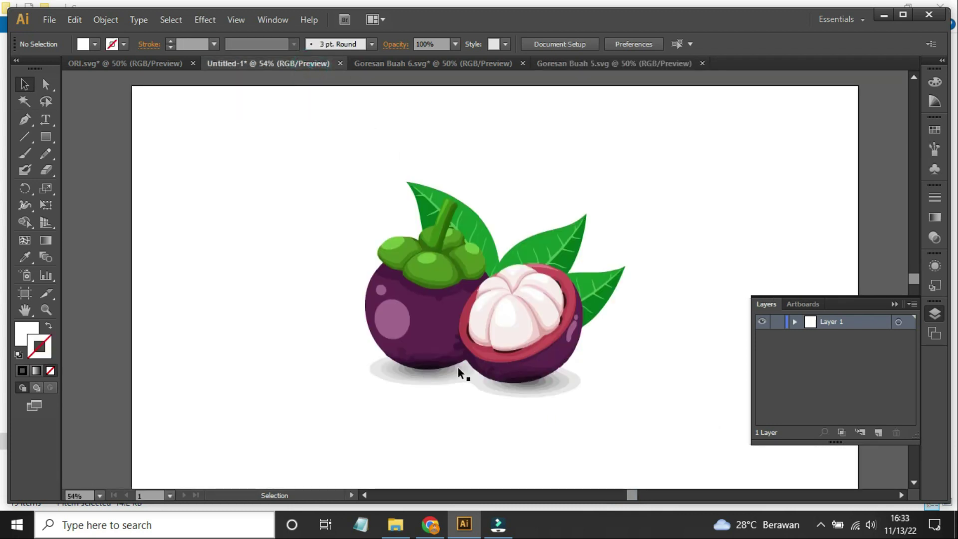
pyautogui.click(433, 330)
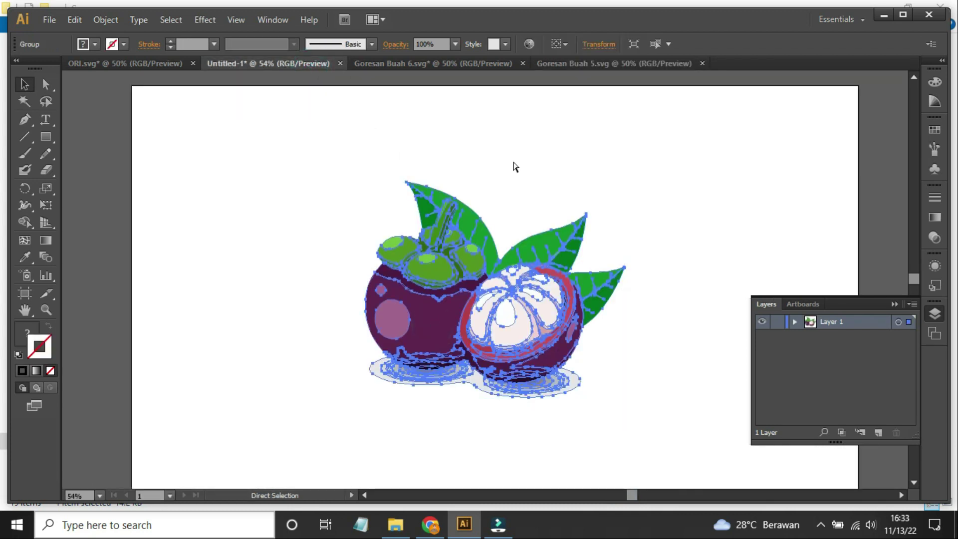
pyautogui.click(567, 64)
pyautogui.click(332, 209)
pyautogui.hotkey('ctrl', 'v')
pyautogui.moveTo(421, 260); pyautogui.dragTo(248, 199)
pyautogui.click(469, 342)
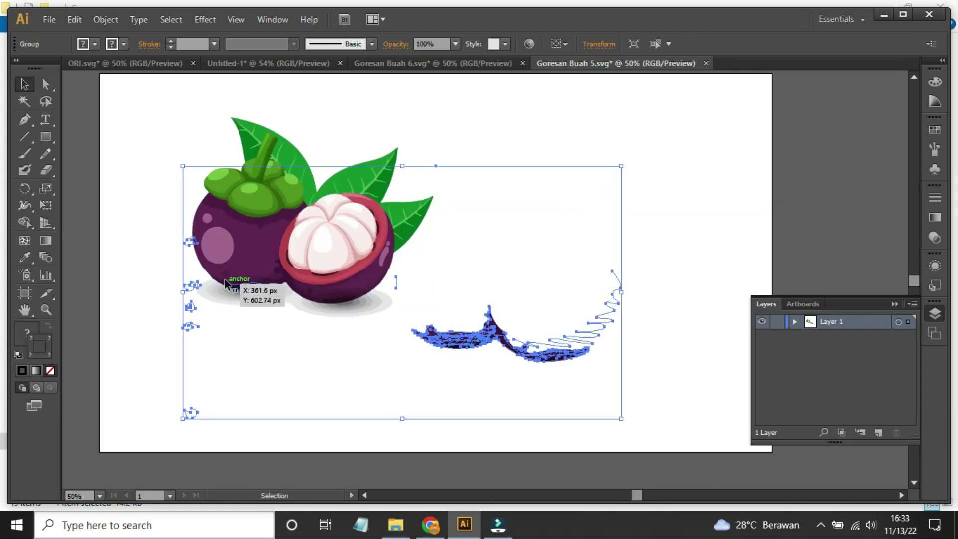
# - Delete the pasted mangosteen illustration from Goresan Buah 5.svg
pyautogui.click(479, 385)
pyautogui.click(320, 244)
pyautogui.press('Delete')
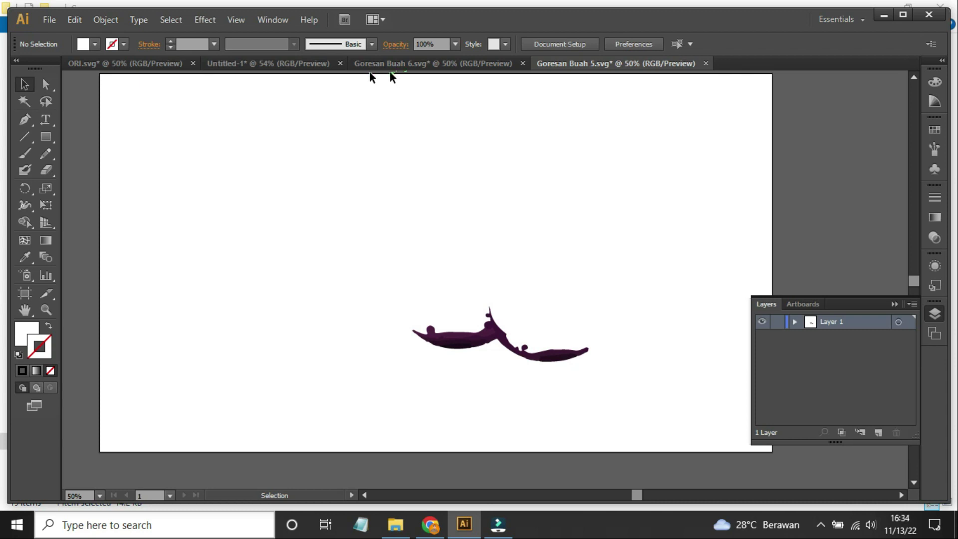
# - Select the dark purple strokes in Goresan Buah 5.svg and compare them with the outlines and purple palette swatches in ORI.svg
pyautogui.click(154, 63)
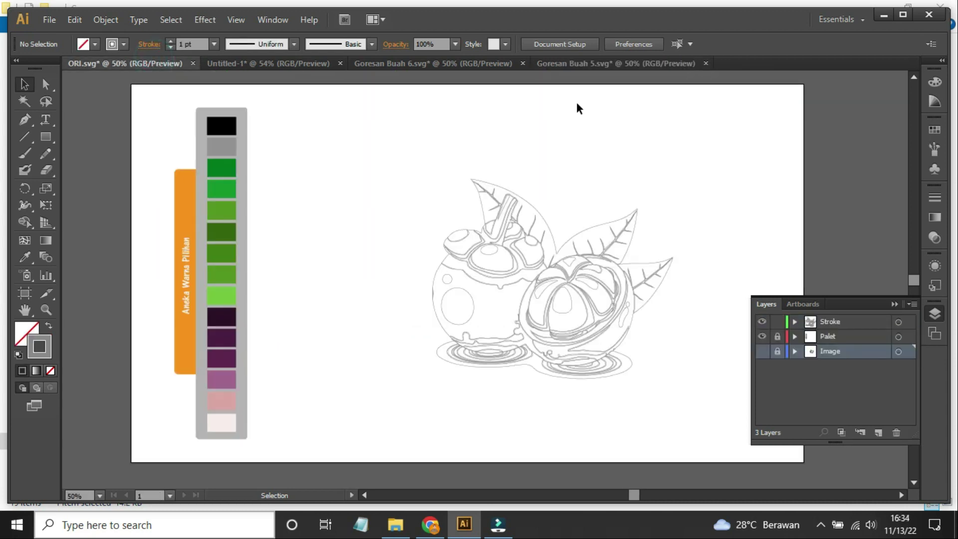
pyautogui.click(578, 63)
pyautogui.moveTo(400, 272); pyautogui.dragTo(679, 421)
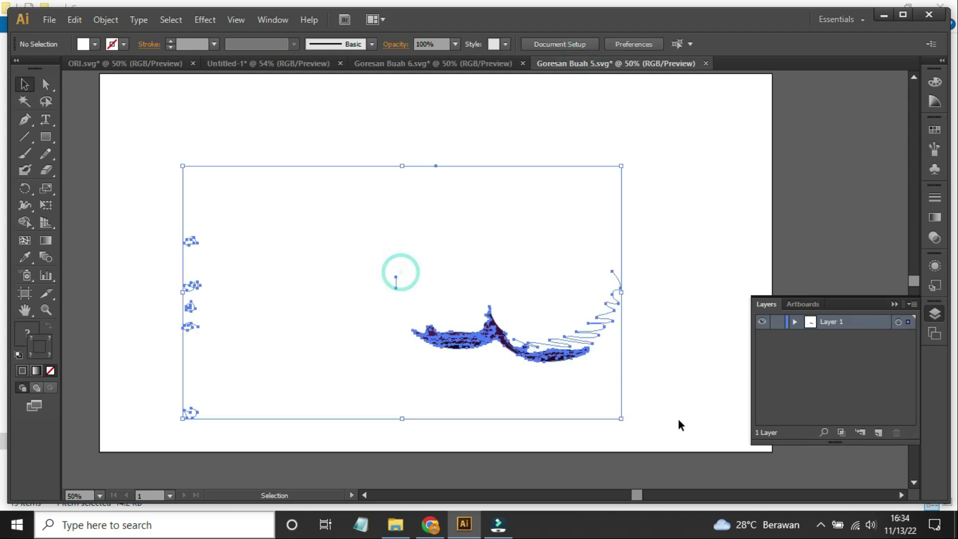
pyautogui.click(549, 399)
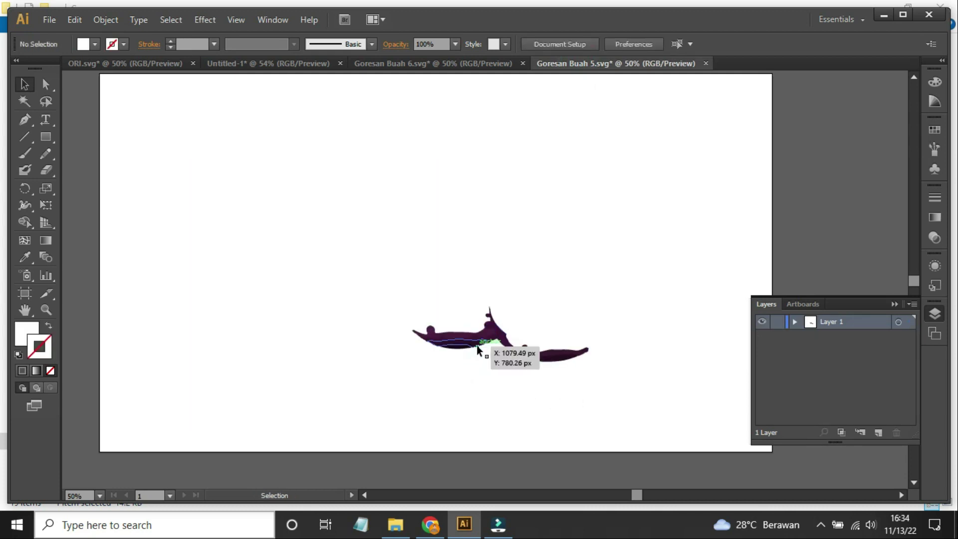
pyautogui.click(478, 349)
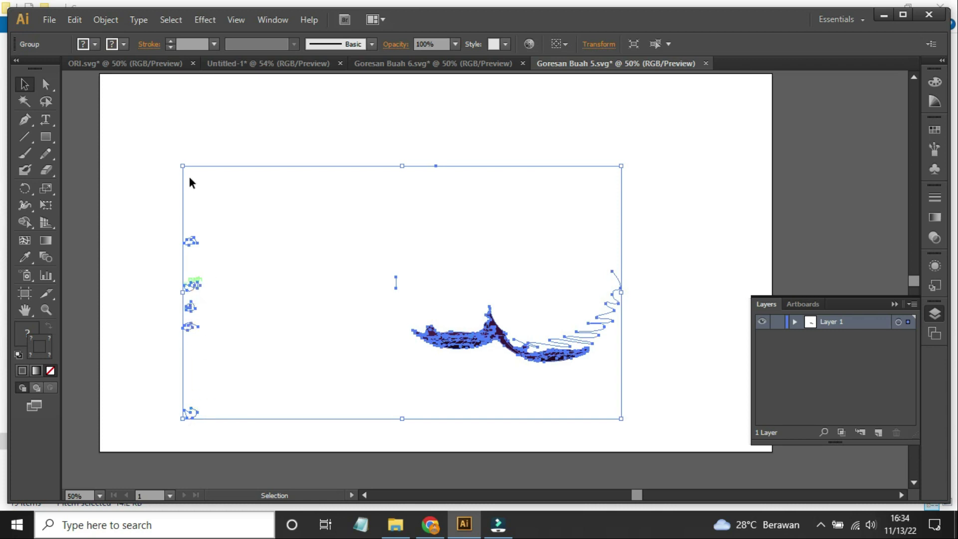
pyautogui.click(125, 63)
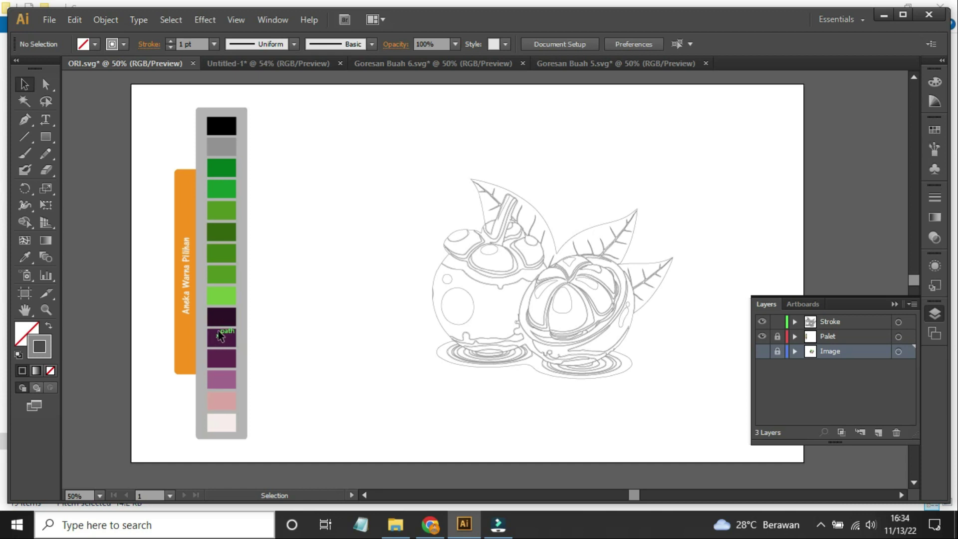
pyautogui.hotkey('ctrl', 'Tab')
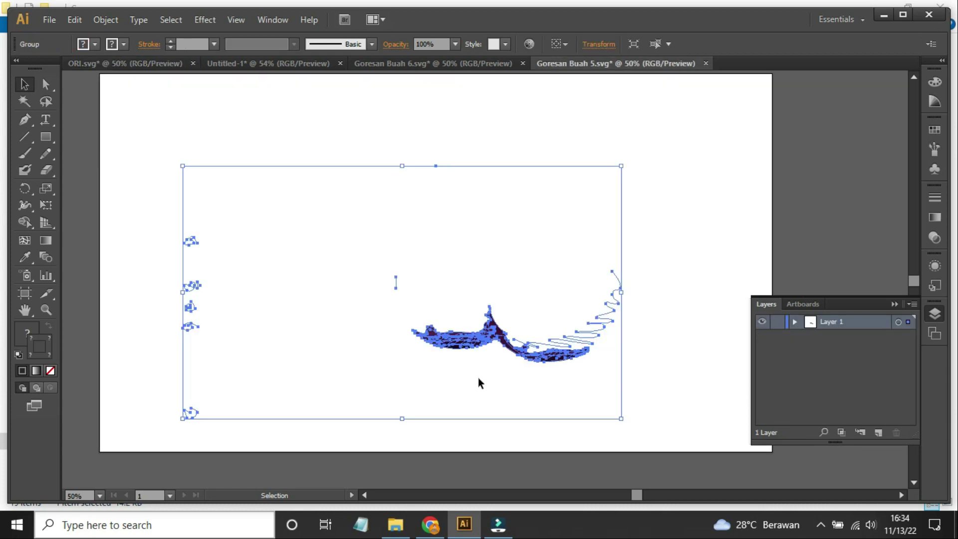
pyautogui.click(637, 362)
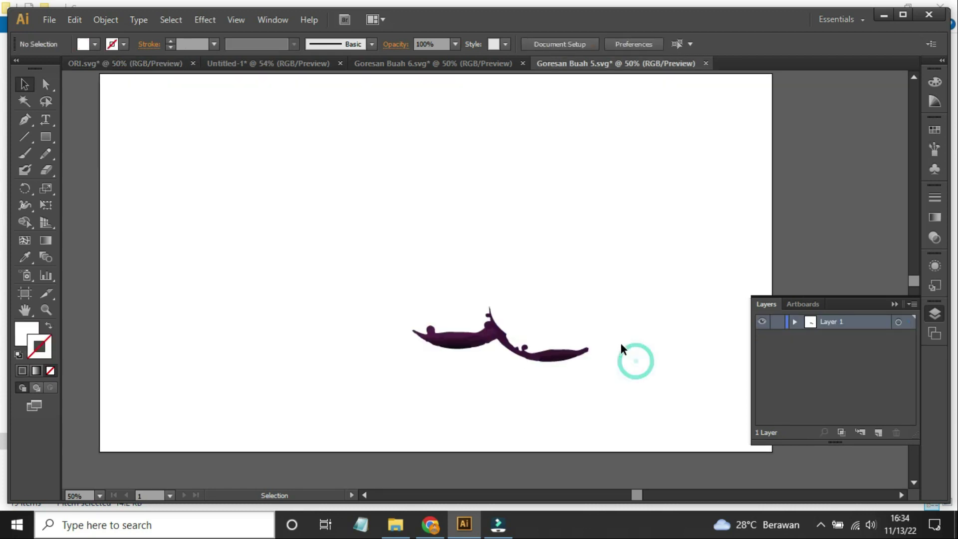
# - Open Goresan Buah 1.svg from the Goresan folder in Illustrator and view its artwork at 50% zoom
pyautogui.click(395, 524)
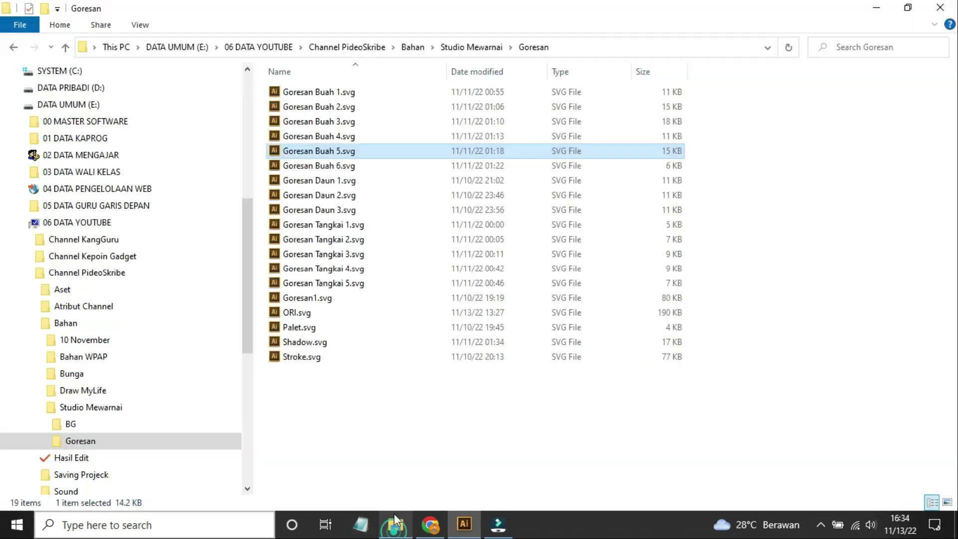
pyautogui.doubleClick(330, 93)
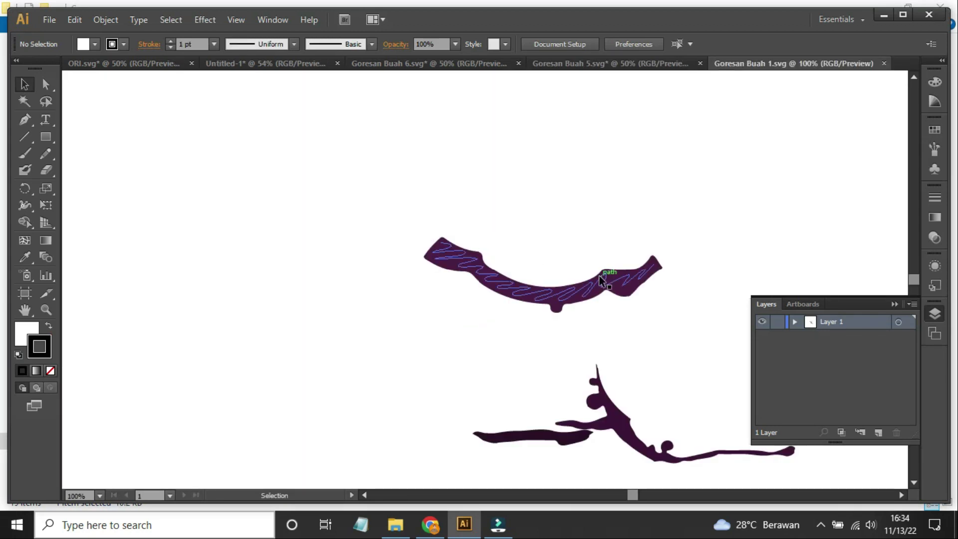
pyautogui.scroll(-2, 599, 275)
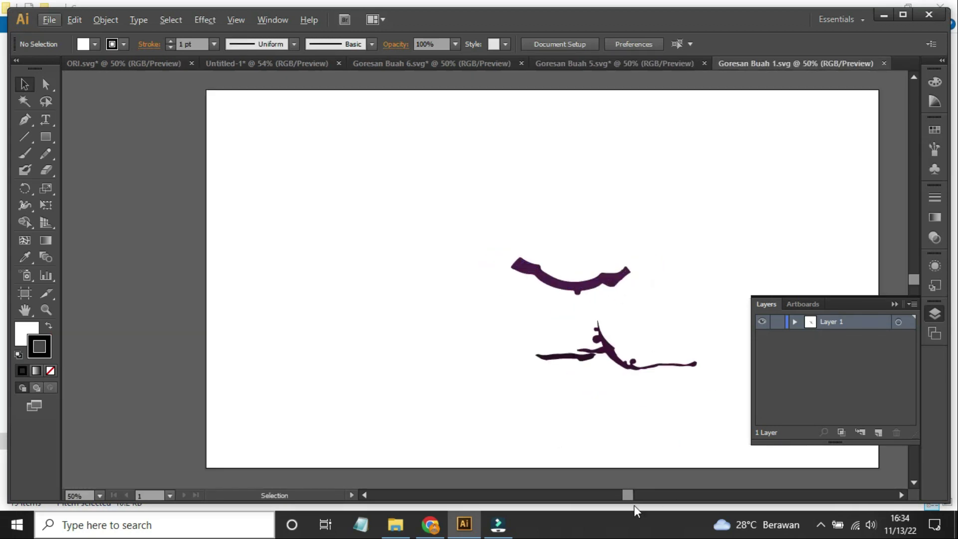
pyautogui.moveTo(630, 498); pyautogui.dragTo(642, 498)
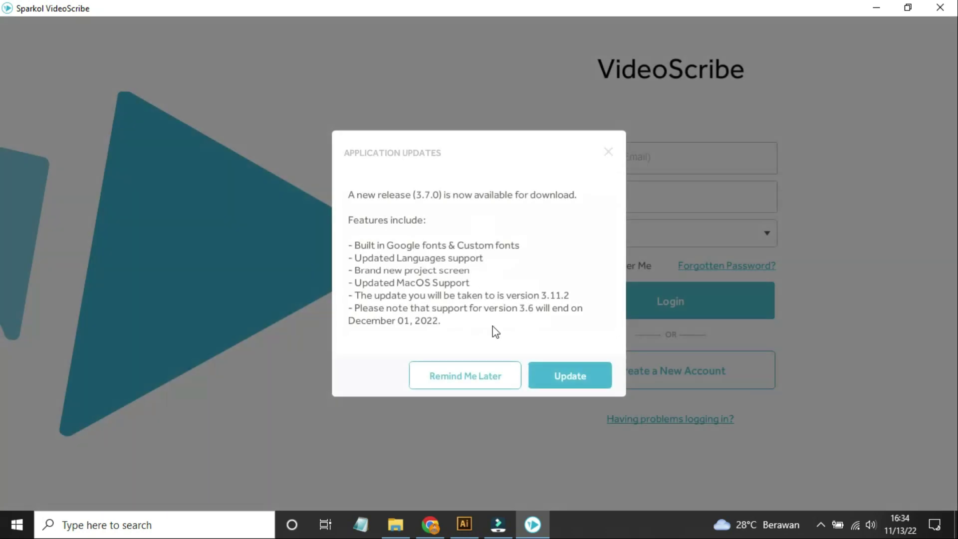
# - Postpone the VideoScribe update and review the project's timeline from the notebook opening up to the mangosteen drawing elements
pyautogui.click(488, 380)
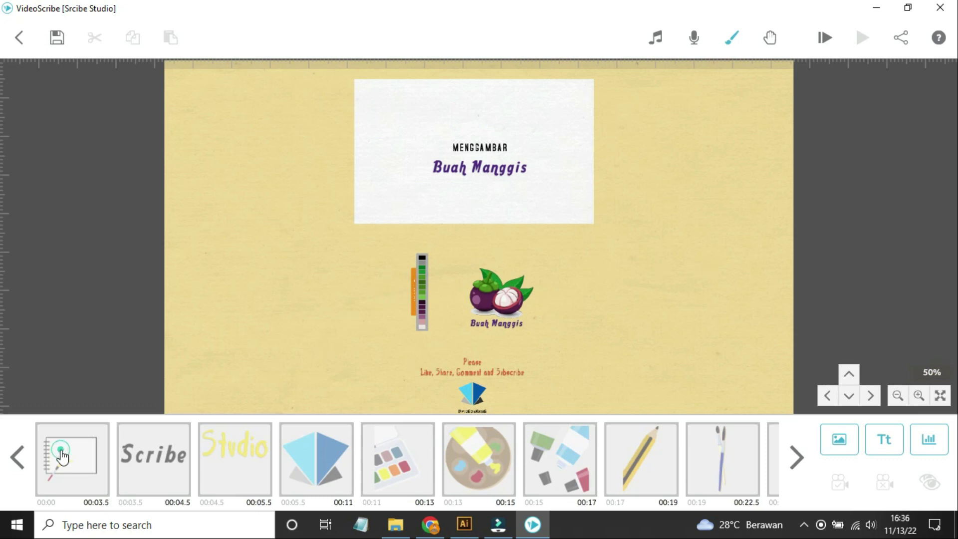
pyautogui.click(62, 455)
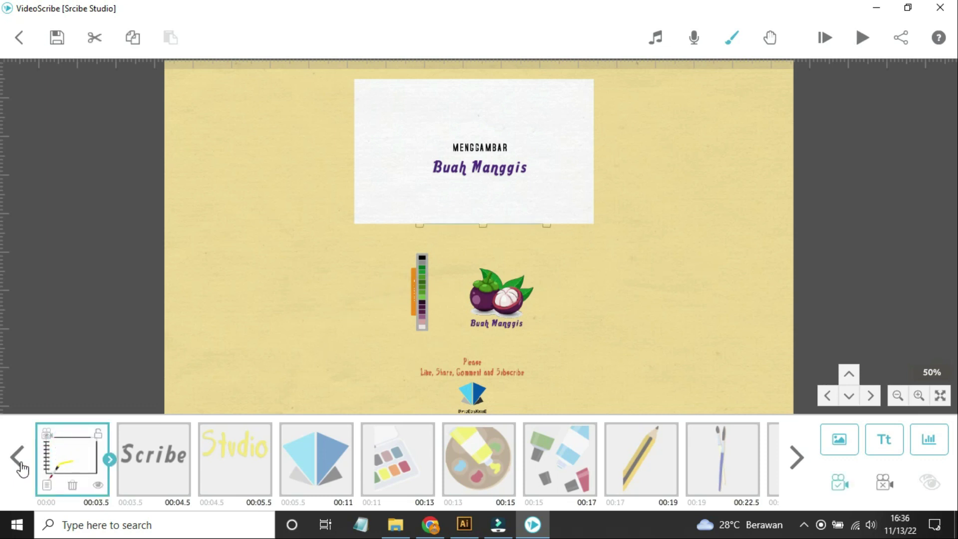
pyautogui.click(796, 457)
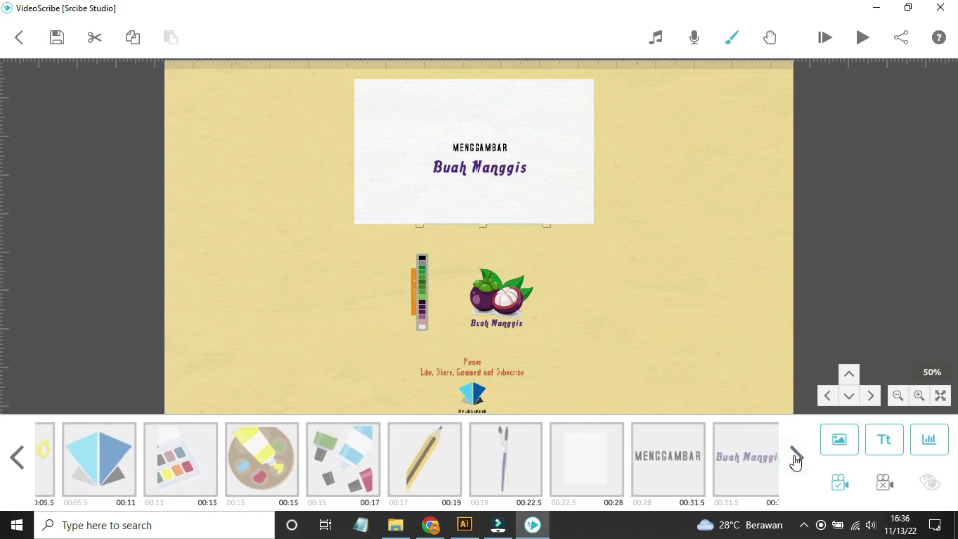
pyautogui.click(796, 456)
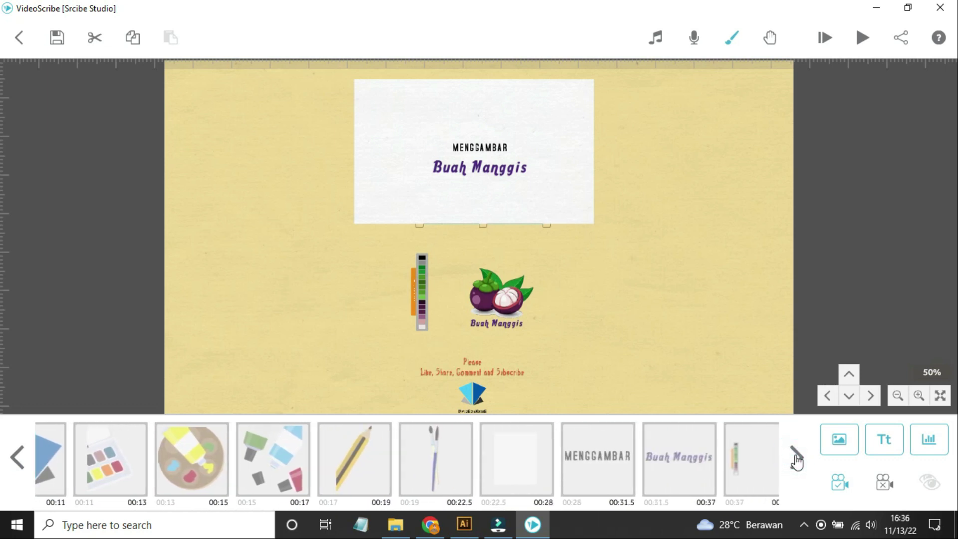
pyautogui.click(796, 456)
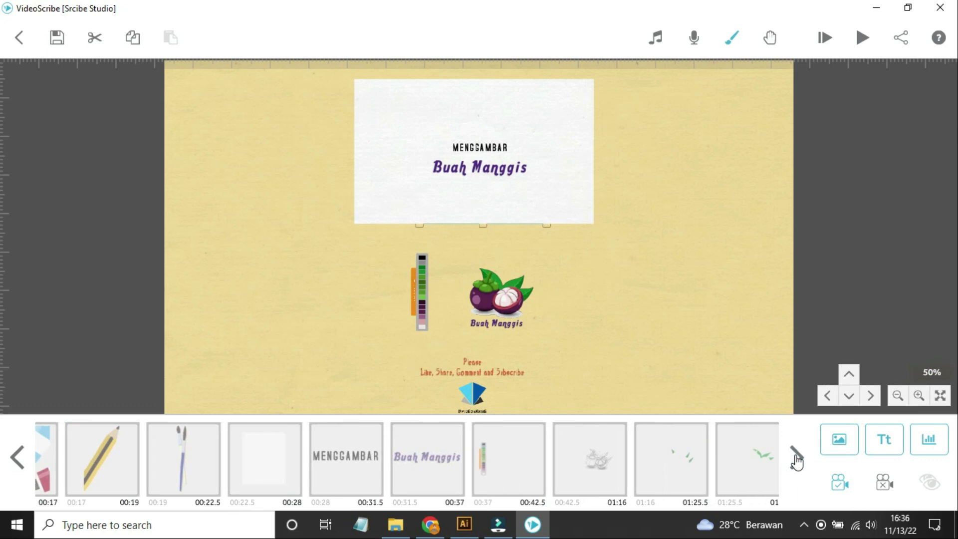
pyautogui.click(796, 457)
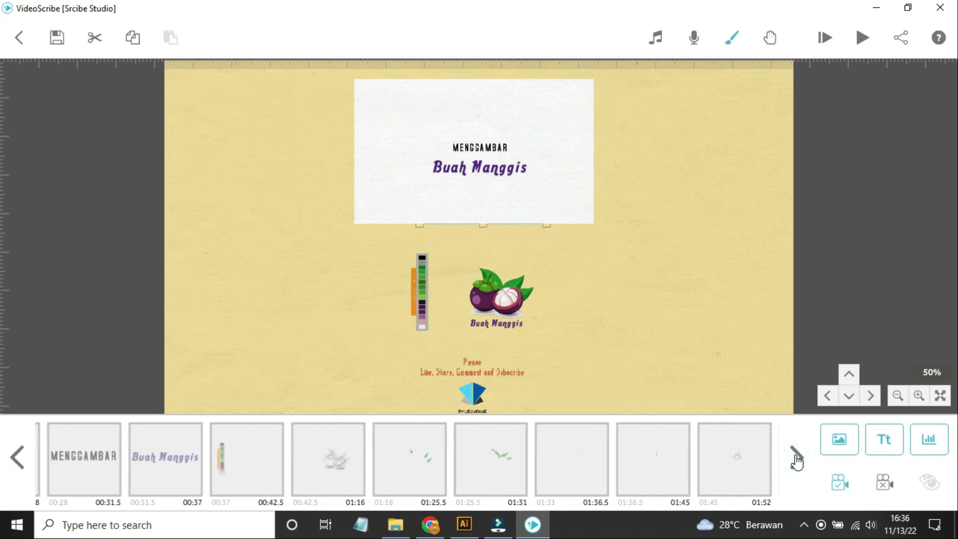
pyautogui.click(796, 457)
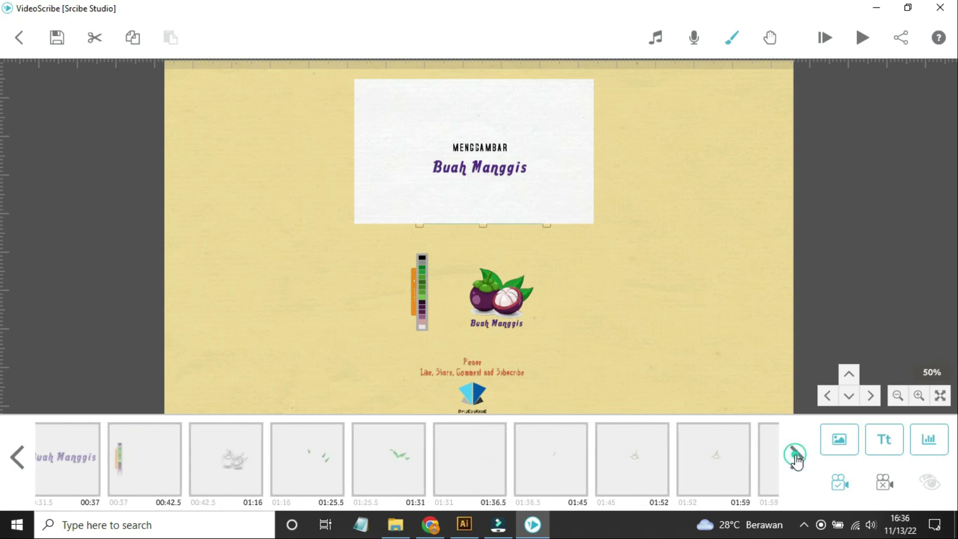
# - Show the palette element at full view on the canvas, and go through the mangosteen sketch and three leaf stroke elements in the timeline
pyautogui.click(120, 464)
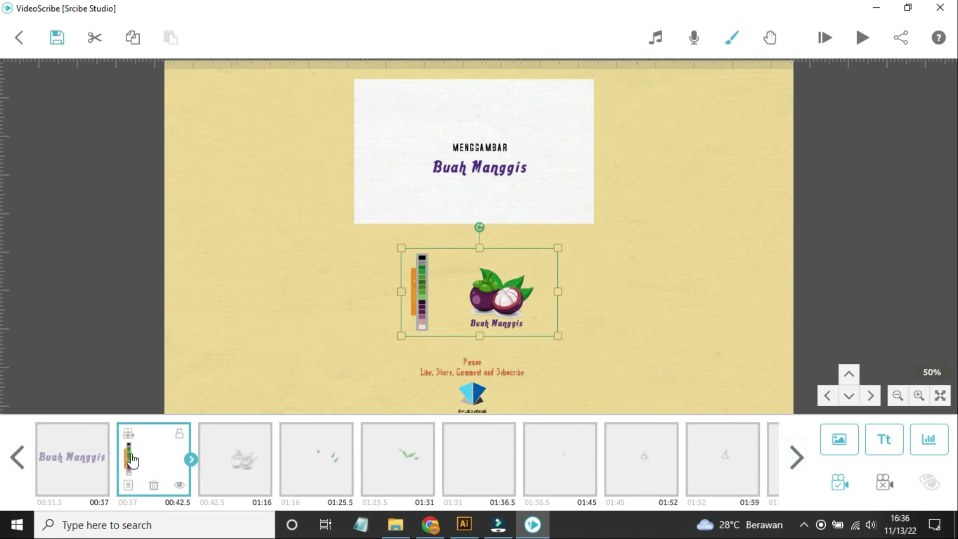
pyautogui.click(176, 464)
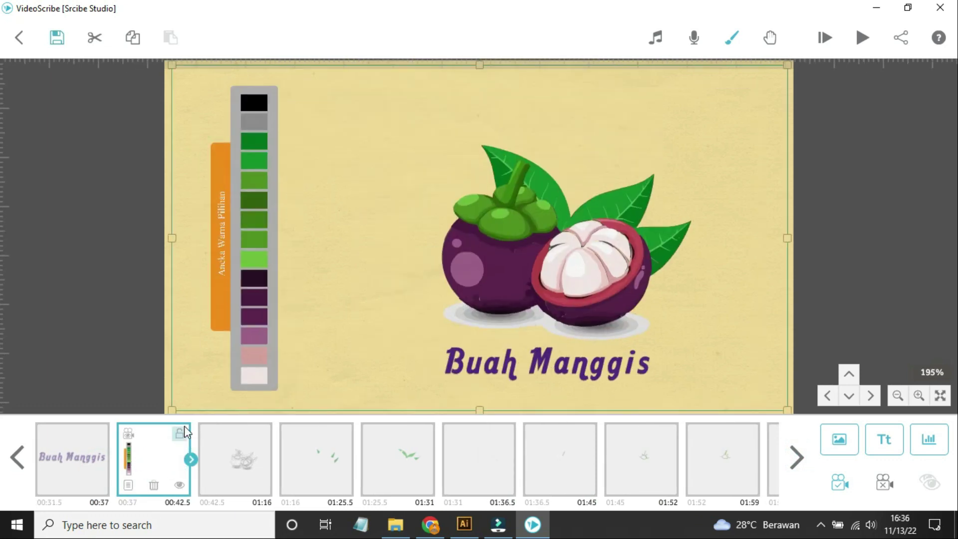
pyautogui.click(242, 471)
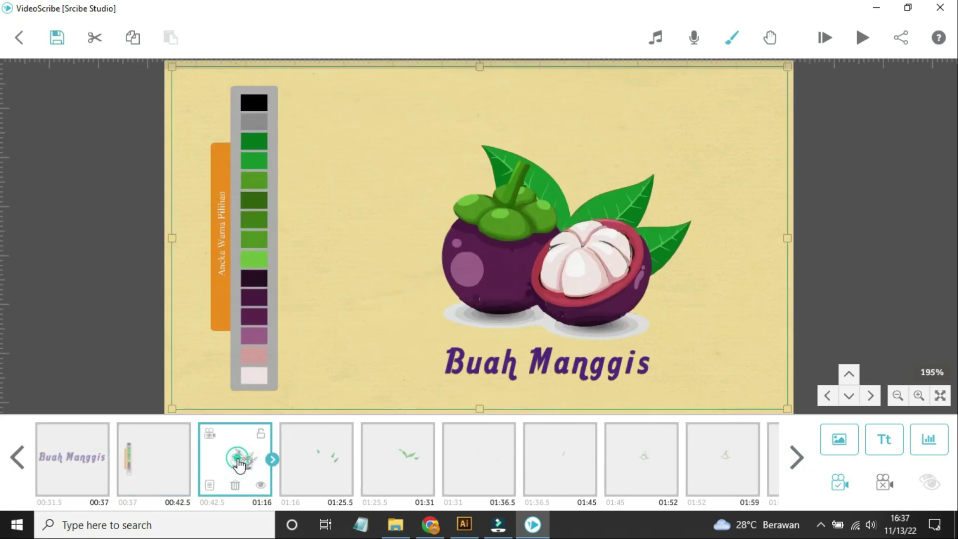
pyautogui.click(328, 469)
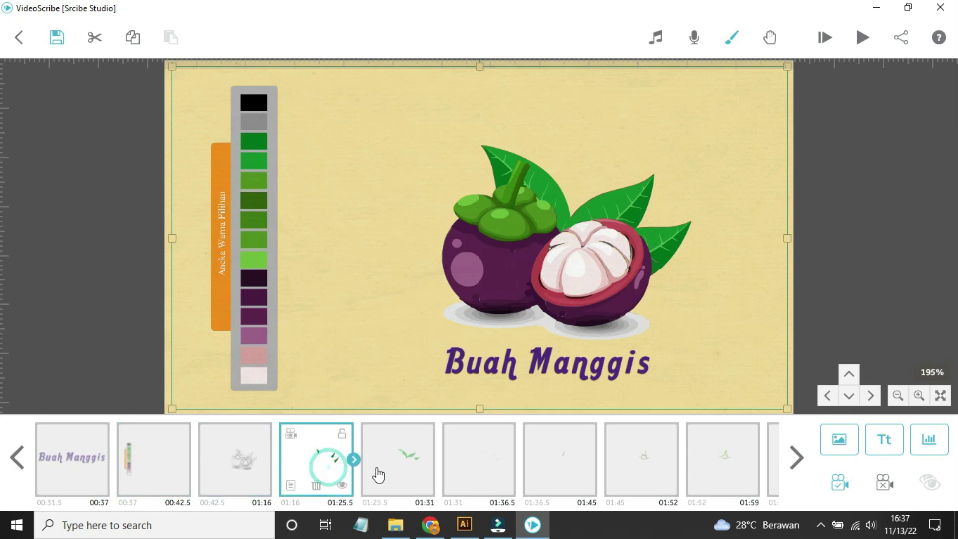
pyautogui.click(400, 466)
pyautogui.click(304, 461)
pyautogui.click(382, 459)
pyautogui.click(327, 454)
pyautogui.click(392, 459)
pyautogui.click(478, 458)
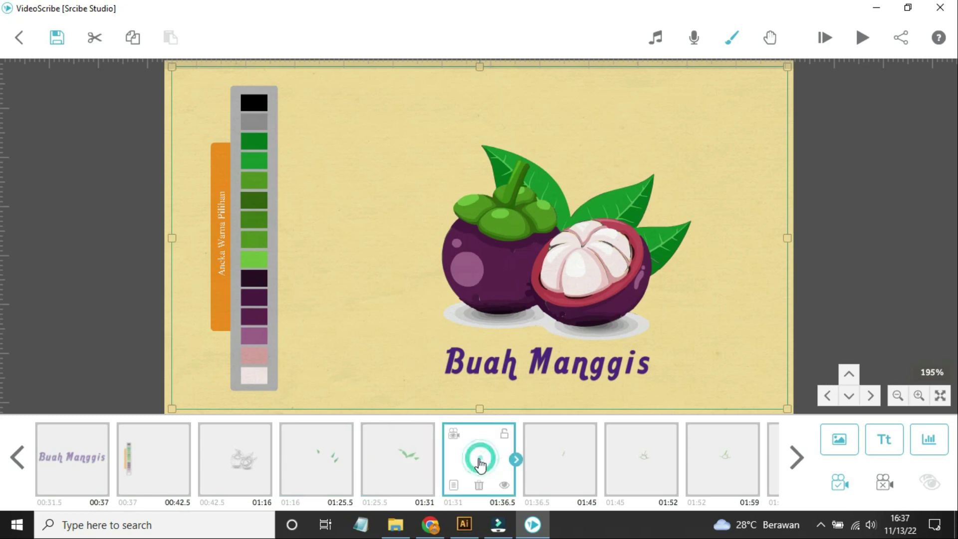
# - Compare the first stem element in the timeline with Goresan Tangkai 1.svg to Goresan Tangkai 5.svg in the Goresan folder
pyautogui.click(569, 470)
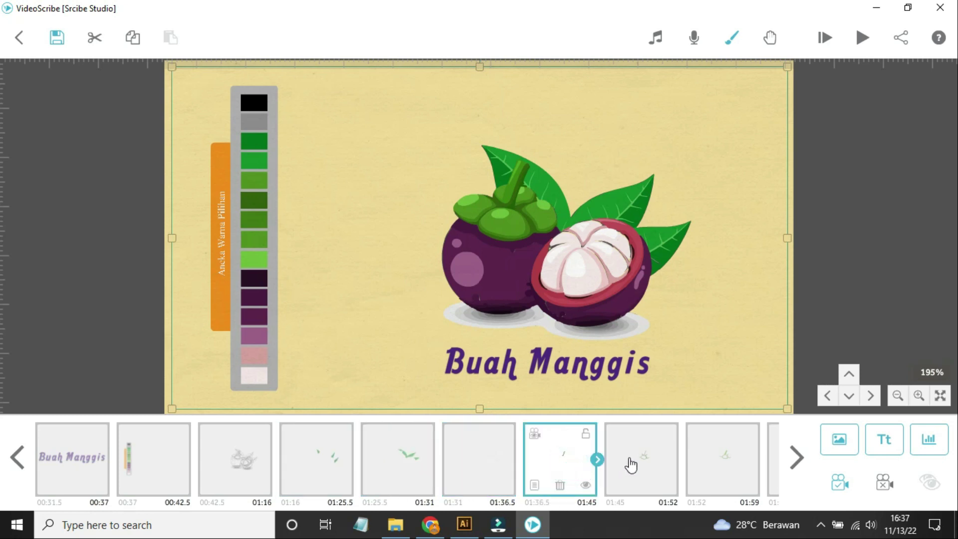
pyautogui.click(395, 525)
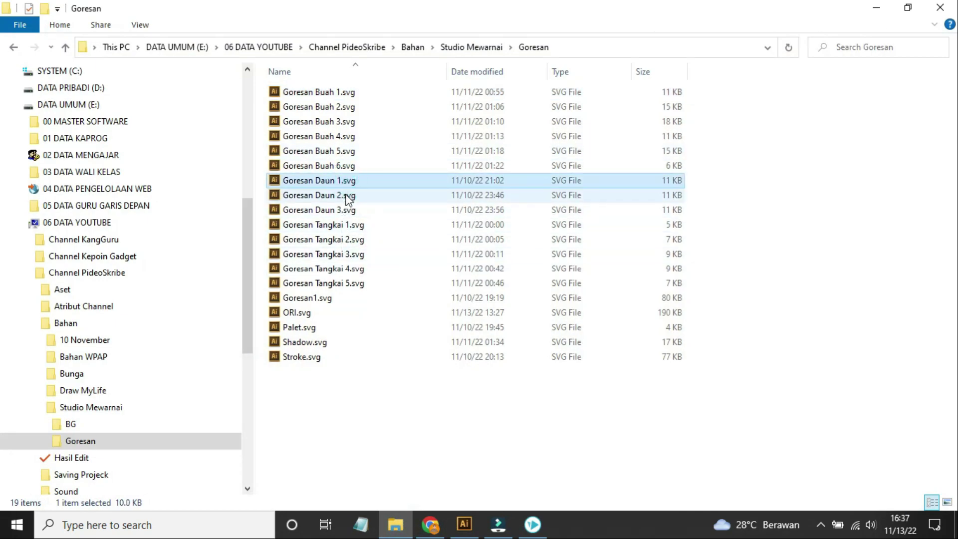
pyautogui.click(347, 212)
pyautogui.click(349, 225)
pyautogui.click(349, 240)
pyautogui.click(348, 254)
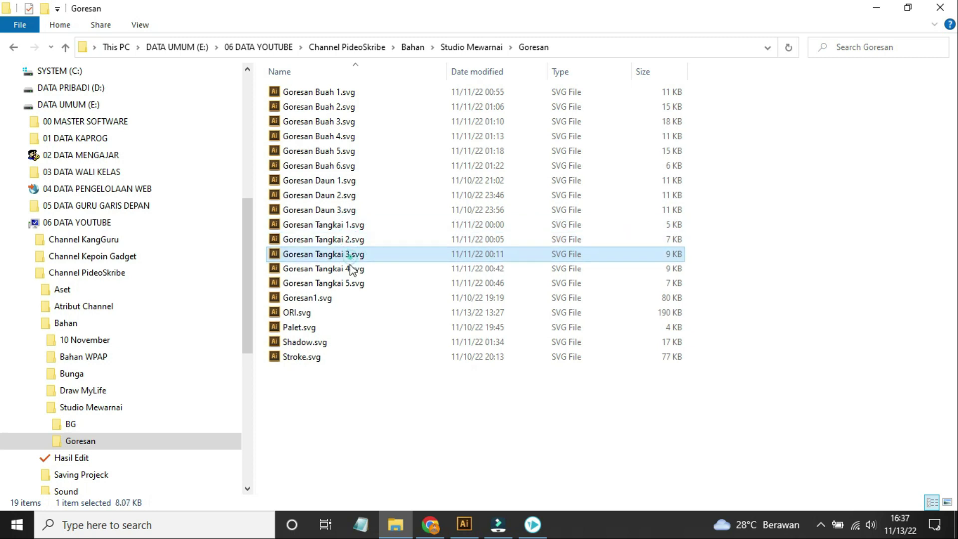
pyautogui.click(350, 268)
pyautogui.click(351, 283)
# - Return to VideoScribe and go through the stem stroke elements in the timeline up to the fifth one
pyautogui.click(430, 524)
pyautogui.click(532, 524)
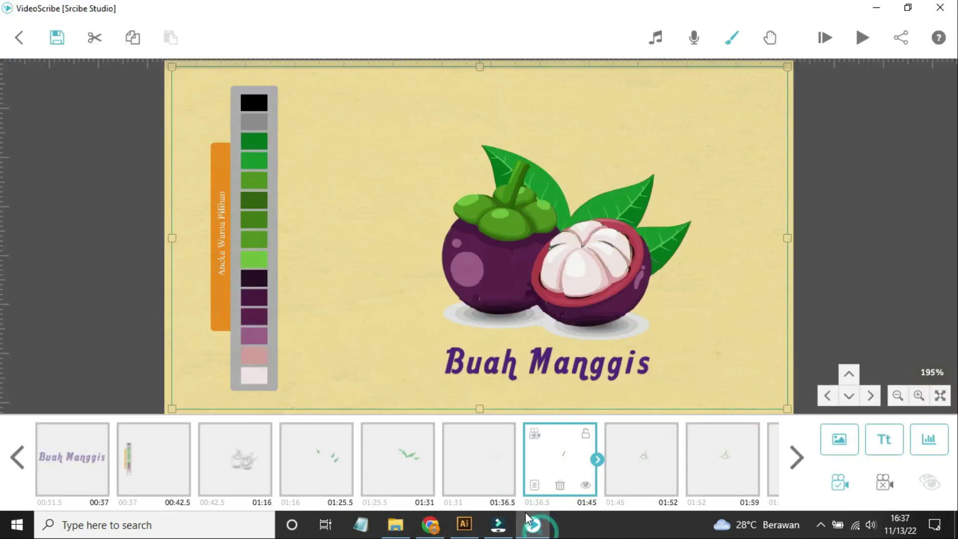
pyautogui.click(548, 469)
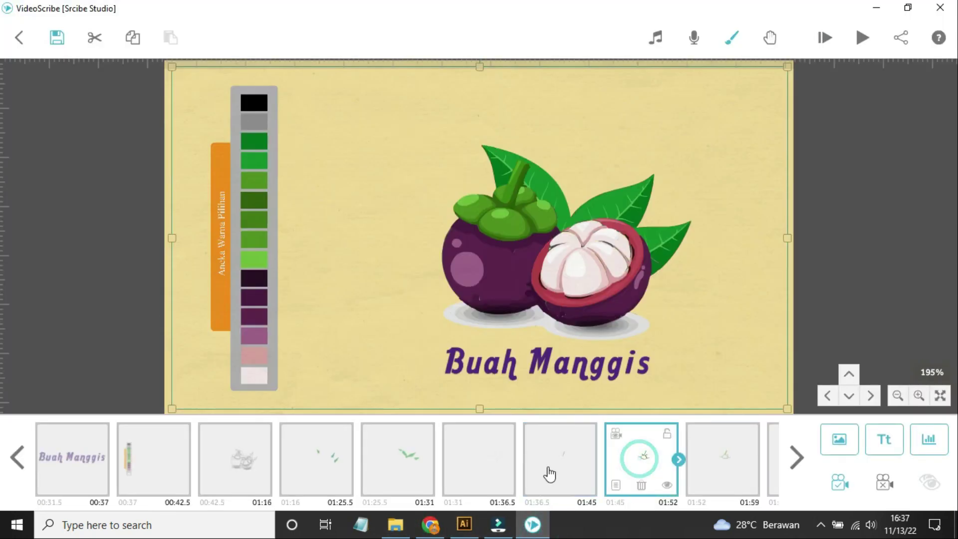
pyautogui.click(649, 465)
pyautogui.click(719, 465)
pyautogui.click(797, 462)
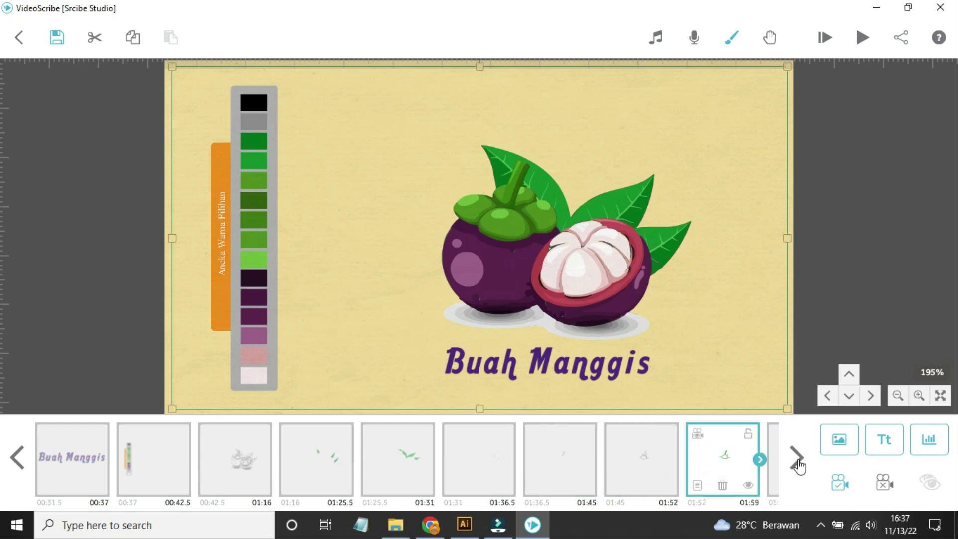
pyautogui.click(516, 472)
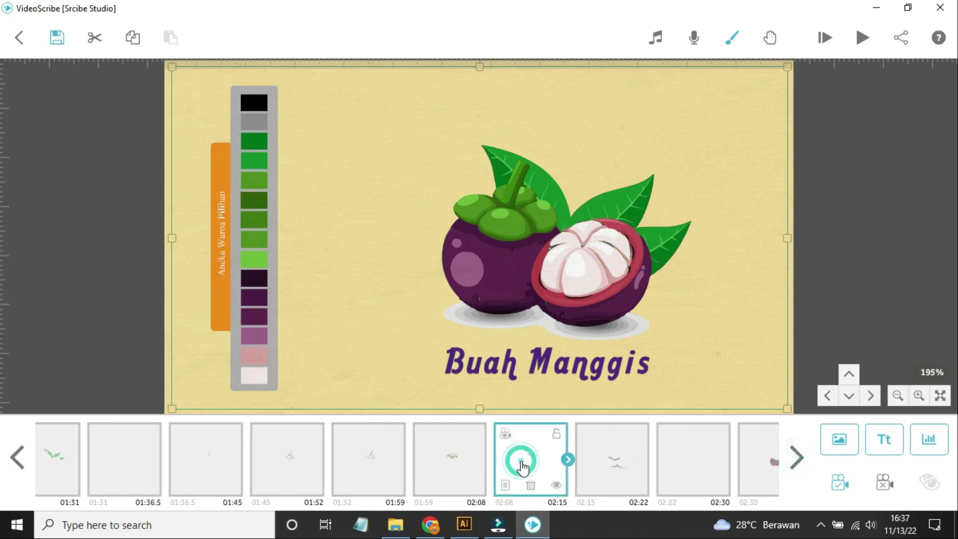
# - Check Goresan Buah 1.svg to Goresan Buah 6.svg in the Goresan folder, and go through the matching fruit stroke elements in the VideoScribe timeline
pyautogui.click(396, 524)
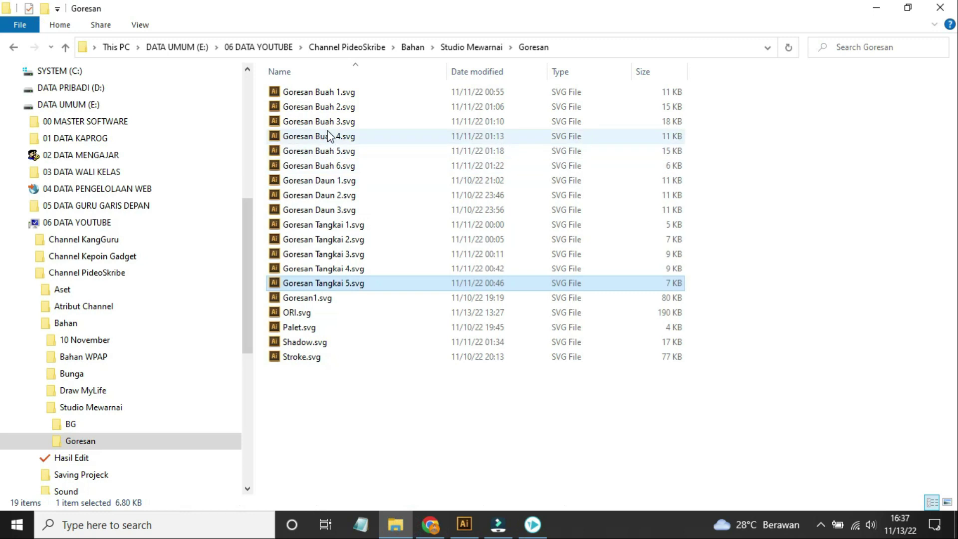
pyautogui.click(335, 90)
pyautogui.click(350, 165)
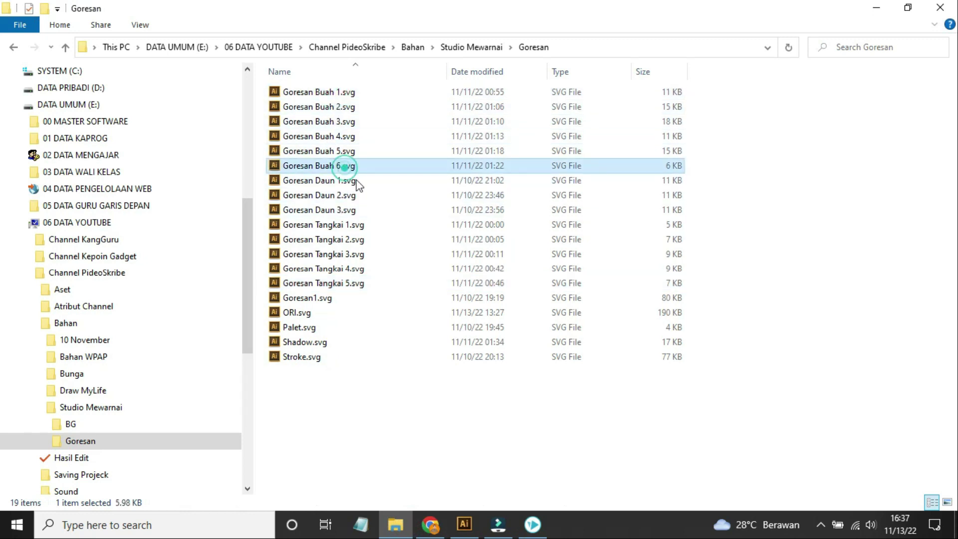
pyautogui.click(532, 525)
pyautogui.click(623, 460)
pyautogui.click(675, 460)
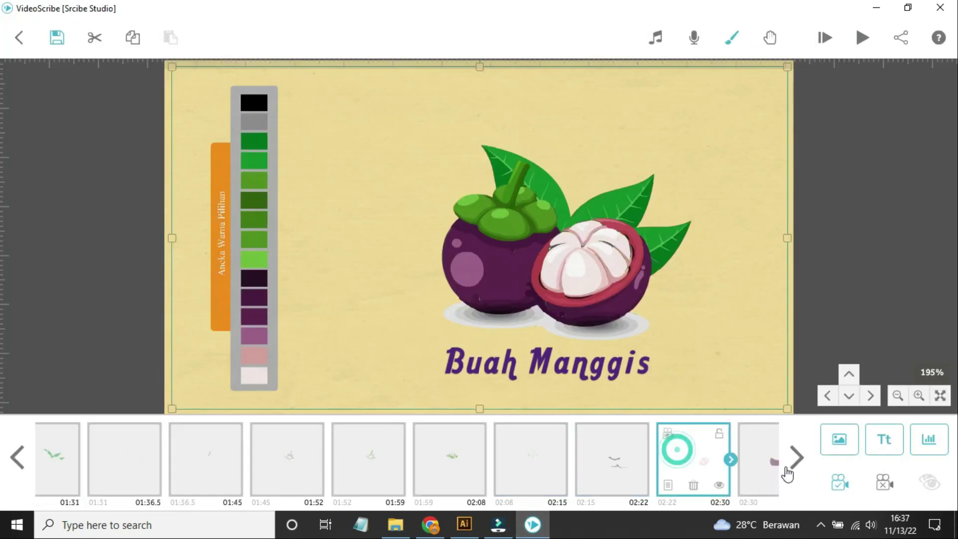
pyautogui.click(797, 458)
pyautogui.click(797, 459)
pyautogui.click(434, 467)
pyautogui.click(488, 466)
pyautogui.click(633, 490)
pyautogui.click(797, 458)
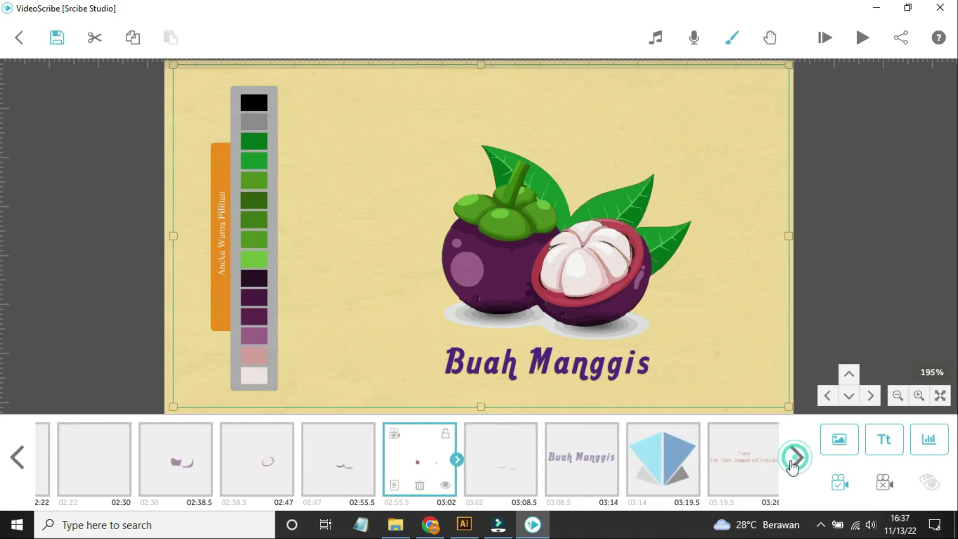
# - Match the shadow element in the timeline with Shadow.svg in the Goresan folder, and play the animation in VideoScribe
pyautogui.click(530, 475)
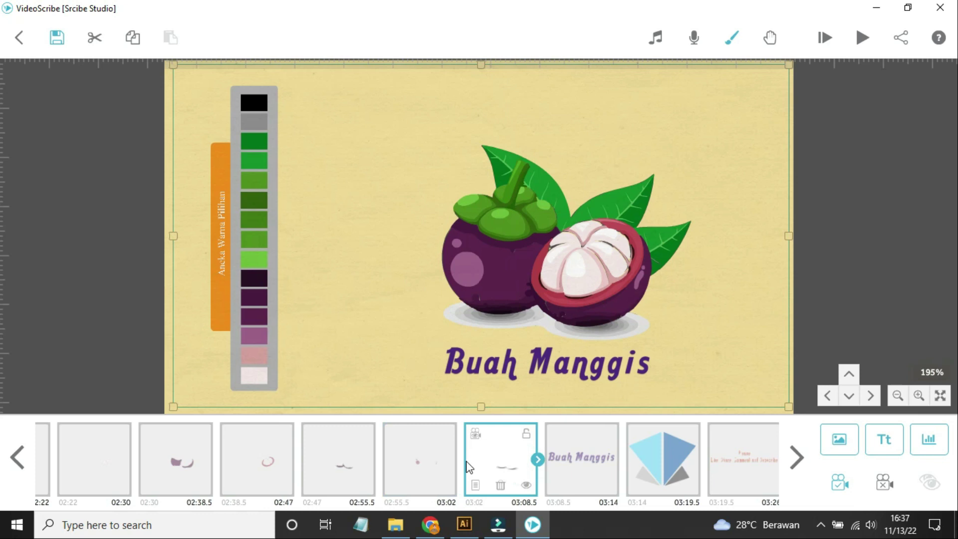
pyautogui.click(395, 525)
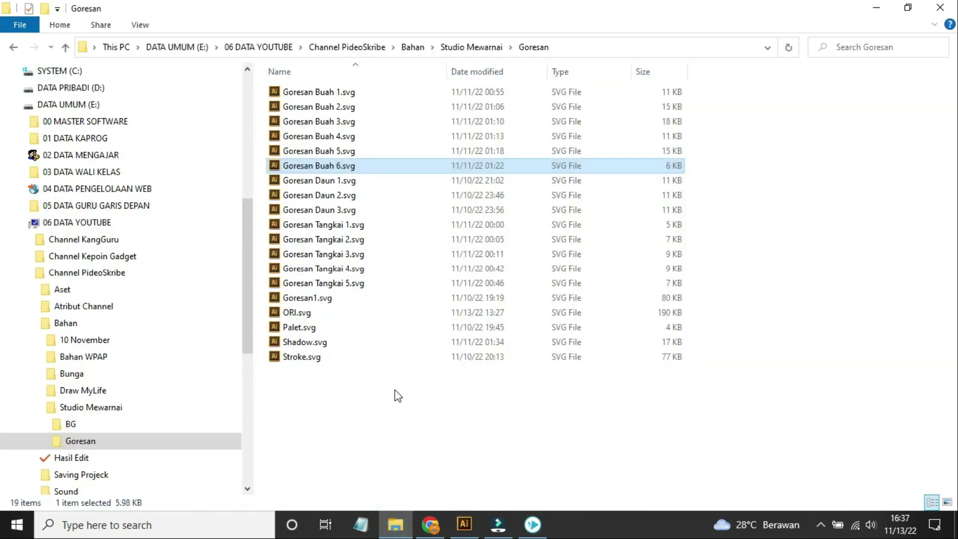
pyautogui.click(303, 345)
pyautogui.hotkey('alt', 'Tab')
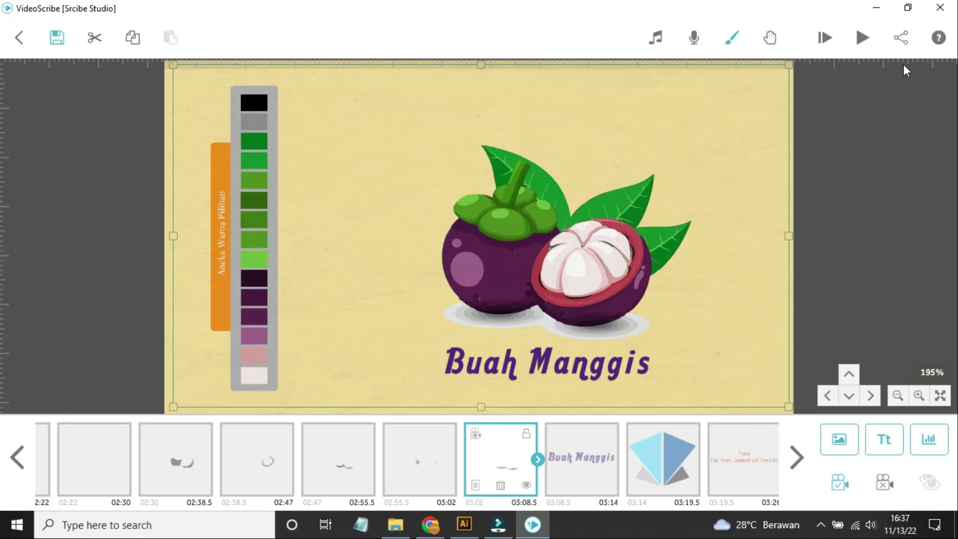
pyautogui.click(864, 42)
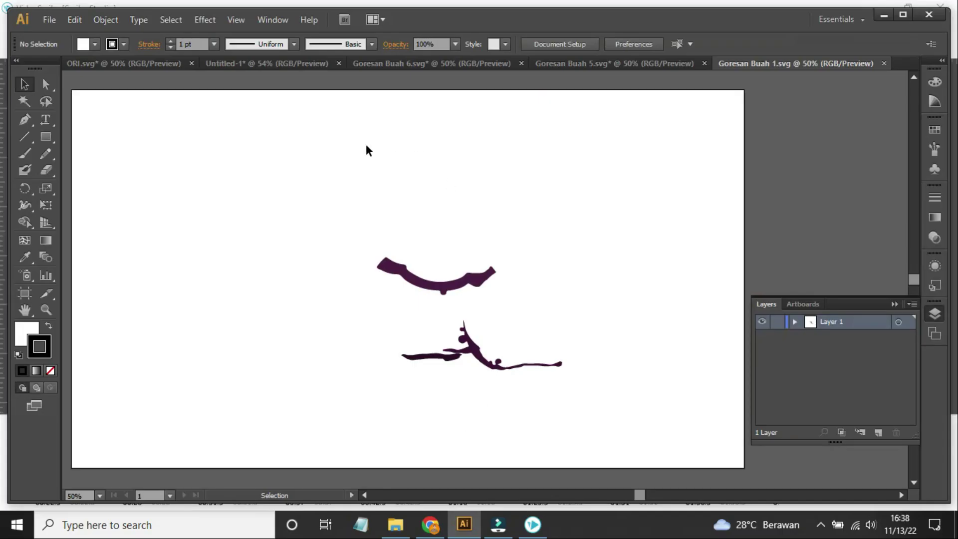
# - Switch to Illustrator and examine the mangosteen outlines in ORI.svg by selecting the whole line drawing and deselecting it
pyautogui.click(132, 65)
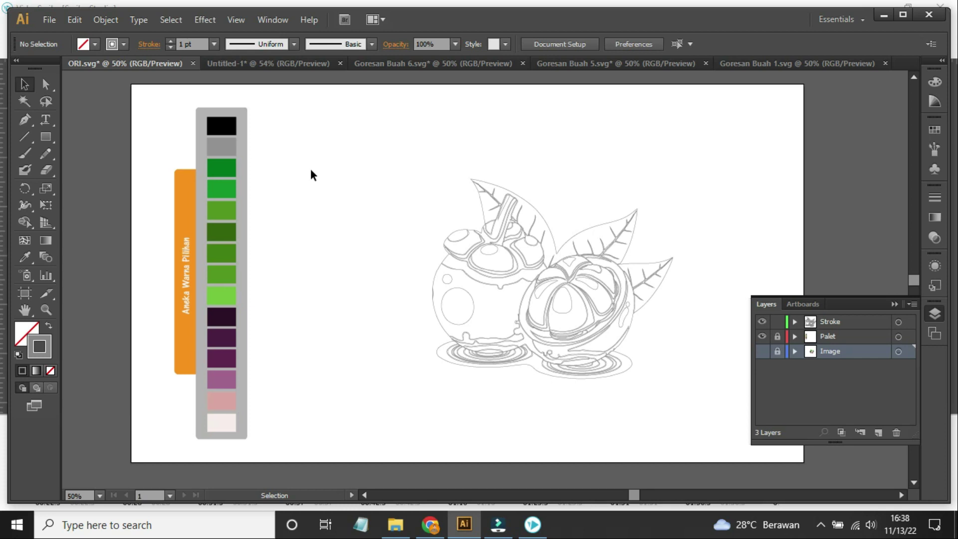
pyautogui.moveTo(405, 184); pyautogui.dragTo(733, 431)
pyautogui.click(356, 253)
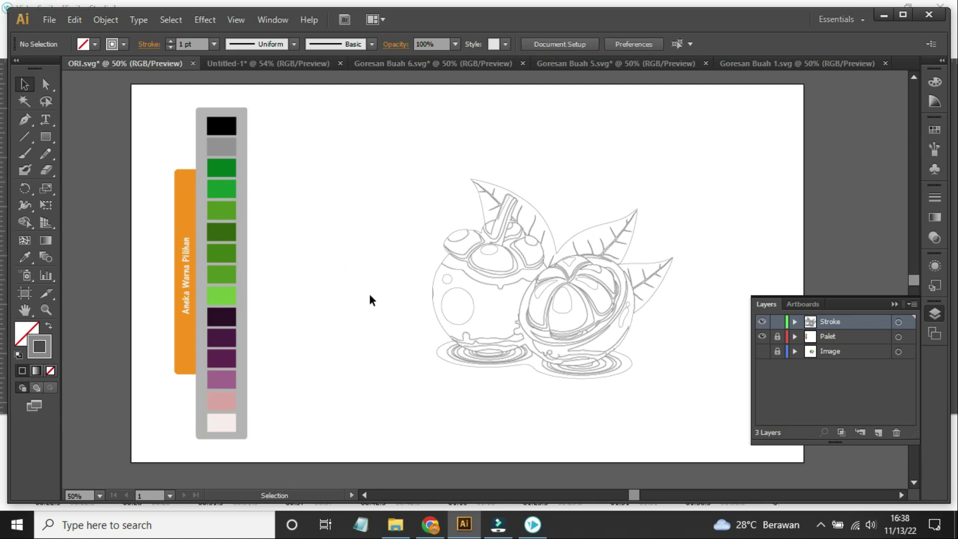
pyautogui.moveTo(346, 101); pyautogui.dragTo(730, 411)
pyautogui.click(721, 331)
# - Ungroup the coloured mangosteen illustration in the Untitled-1 document and deselect its parts
pyautogui.click(298, 61)
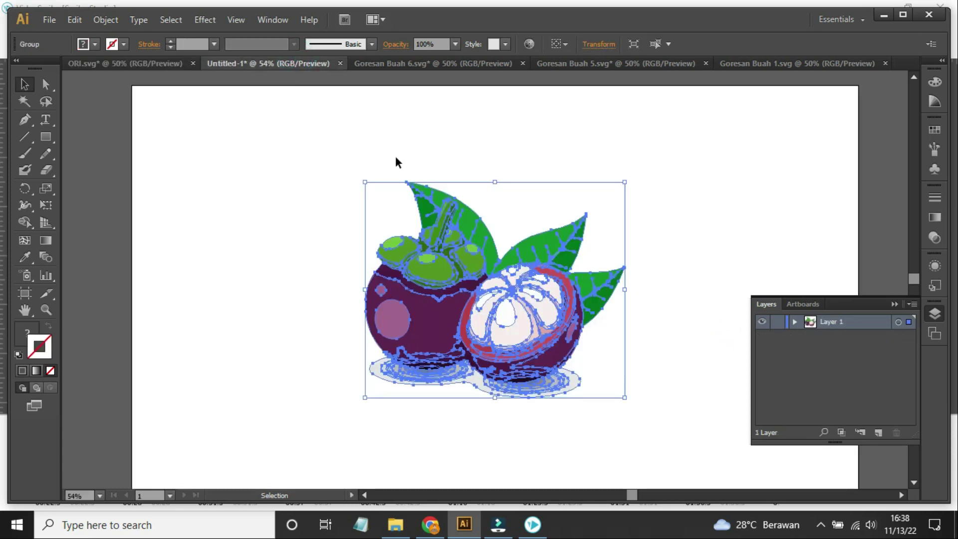
pyautogui.click(435, 197)
pyautogui.rightClick(435, 197)
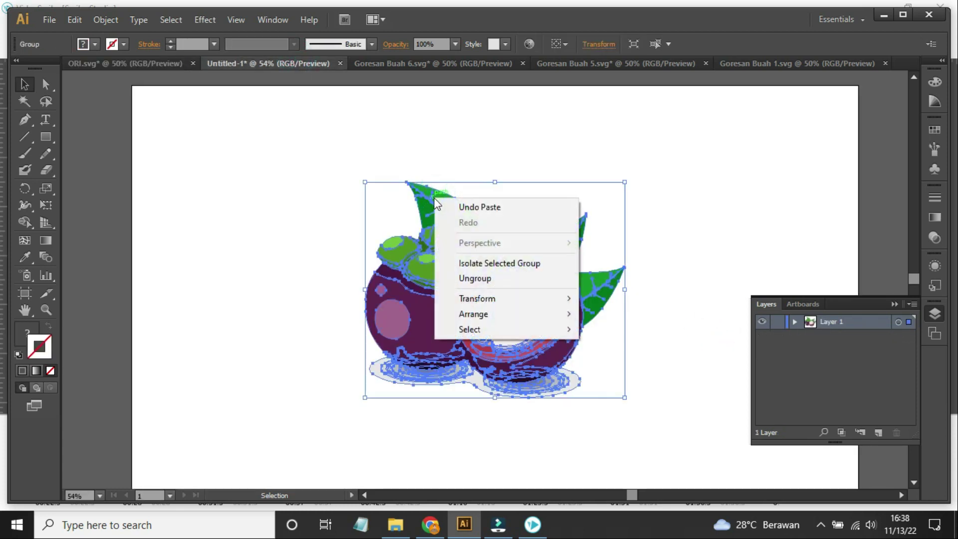
pyautogui.click(487, 275)
pyautogui.click(486, 175)
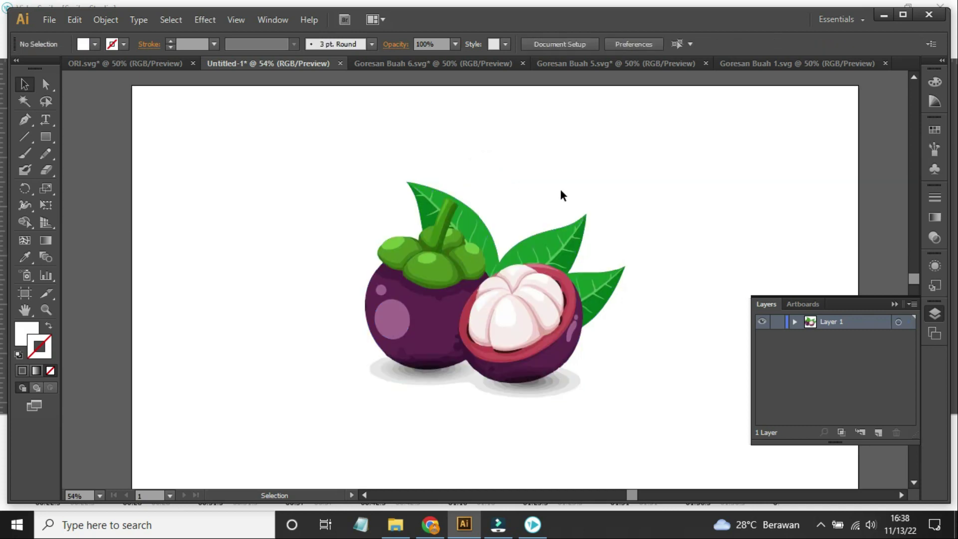
# - Select the light green shapes of all three leaves in Untitled-1 together, working at 100% zoom
pyautogui.hscroll(-3, 574, 200)
pyautogui.hotkey('ctrl', '1')
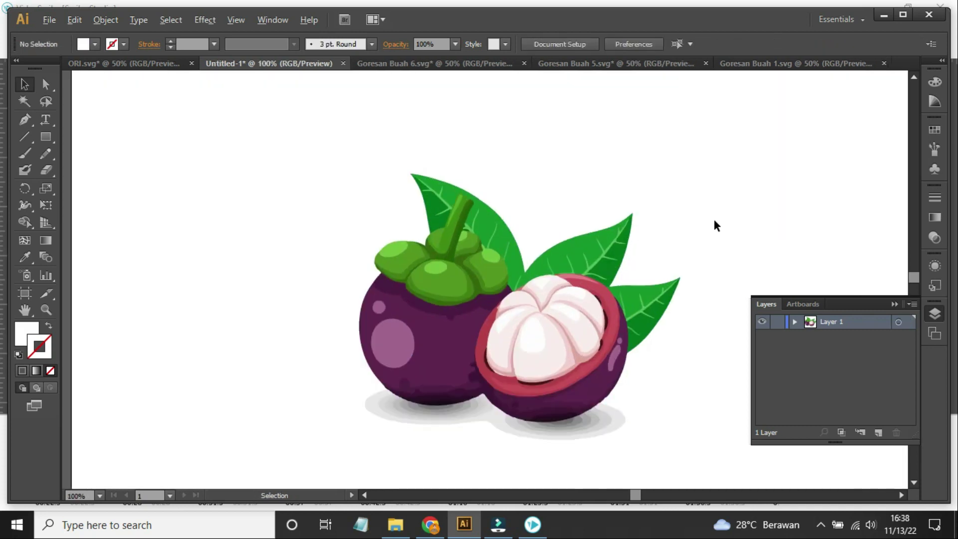
pyautogui.click(323, 179)
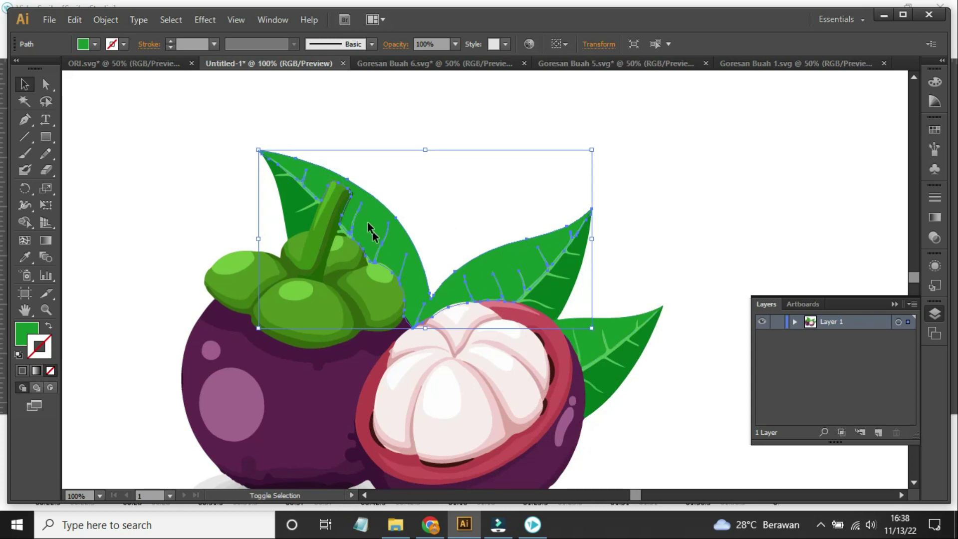
pyautogui.keyDown('shift'); pyautogui.click(621, 321); pyautogui.keyUp('shift')
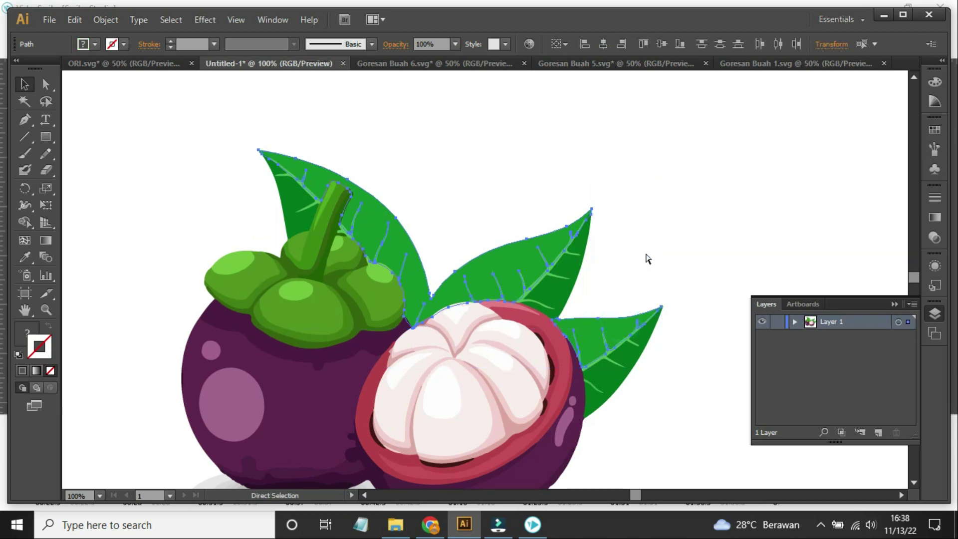
# - Paste the light green leaf shapes onto the Stroke layer of ORI.svg and align them with the mangosteen's leaf outlines
pyautogui.click(158, 64)
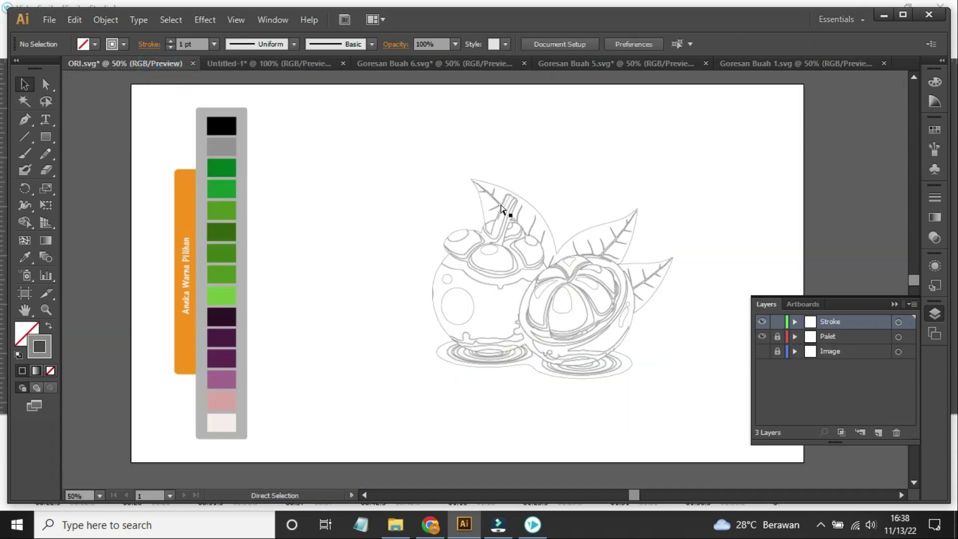
pyautogui.hotkey('ctrl', 'v')
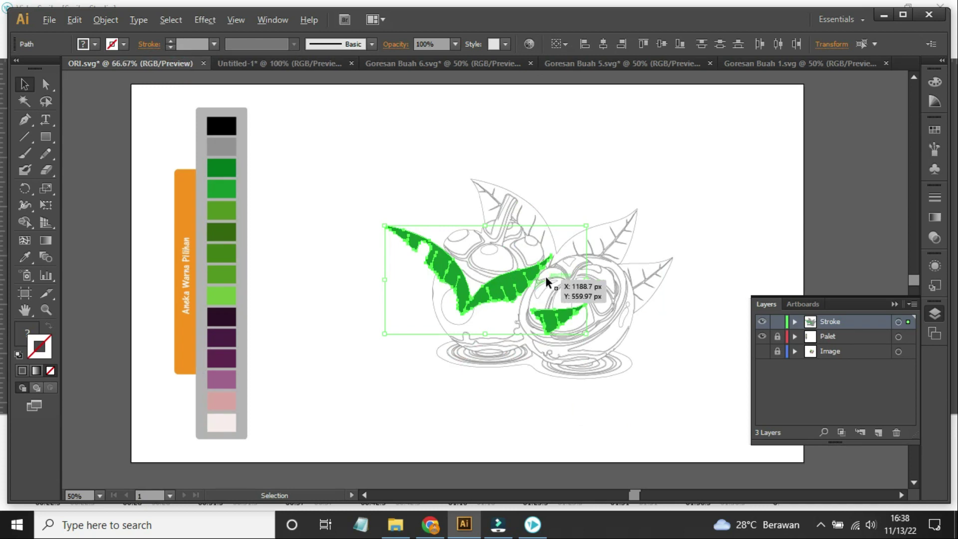
pyautogui.scroll(4, 546, 276)
pyautogui.scroll(-2, 522, 274)
pyautogui.moveTo(473, 274); pyautogui.dragTo(647, 187)
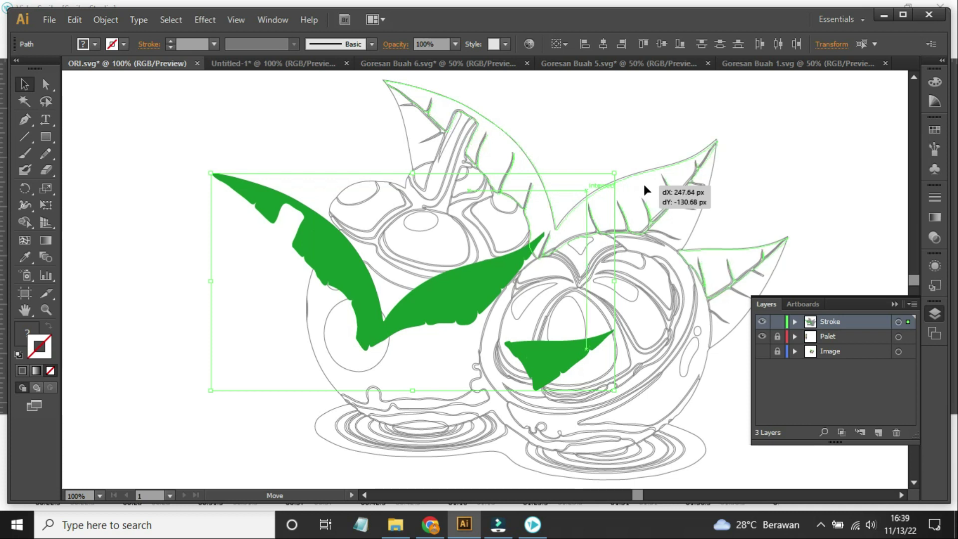
pyautogui.moveTo(645, 190); pyautogui.dragTo(642, 194)
pyautogui.press('Up')
pyautogui.press('Up')
pyautogui.press('Left')
pyautogui.press('Left')
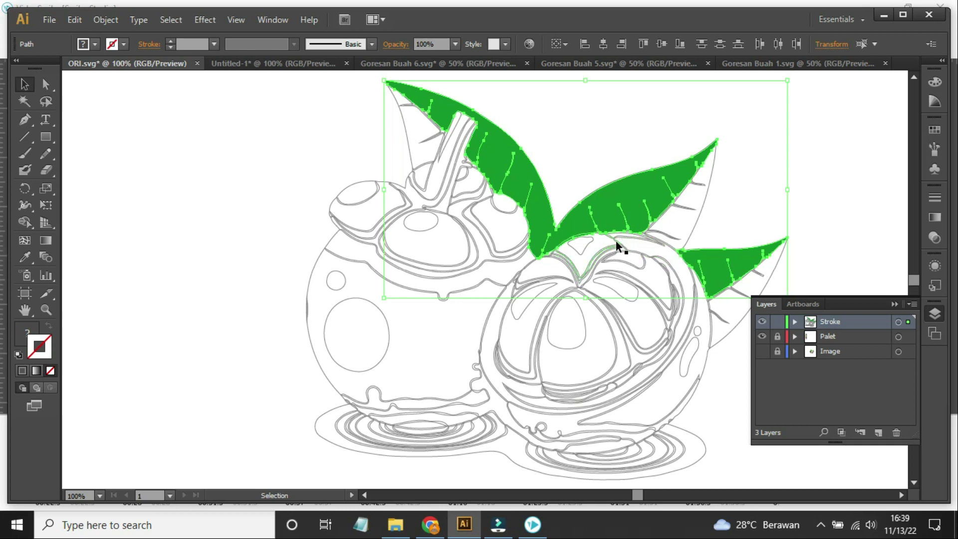
pyautogui.click(637, 270)
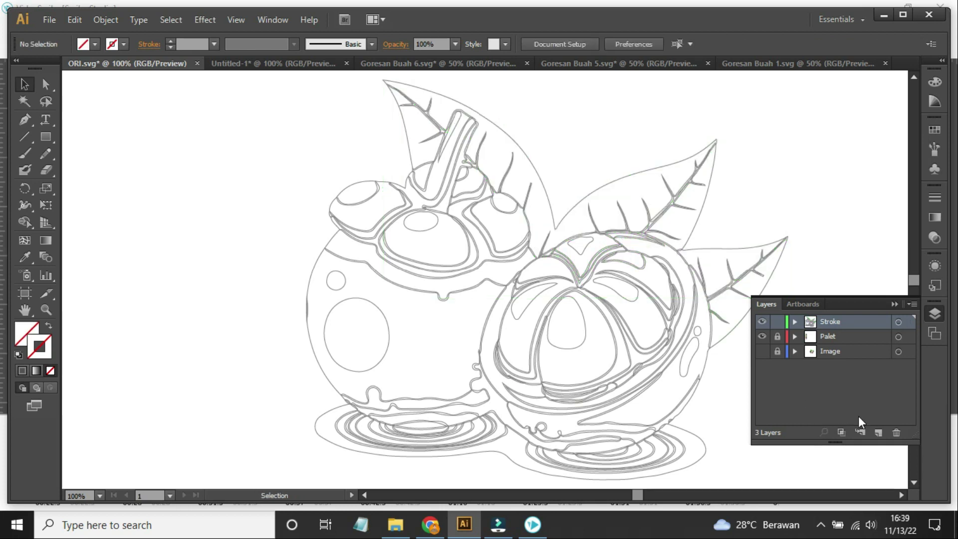
# - Create a new layer in ORI.svg, paste the light green leaf shapes onto it, and align them with the leaf outlines
pyautogui.click(880, 433)
pyautogui.hotkey('ctrl', 'v')
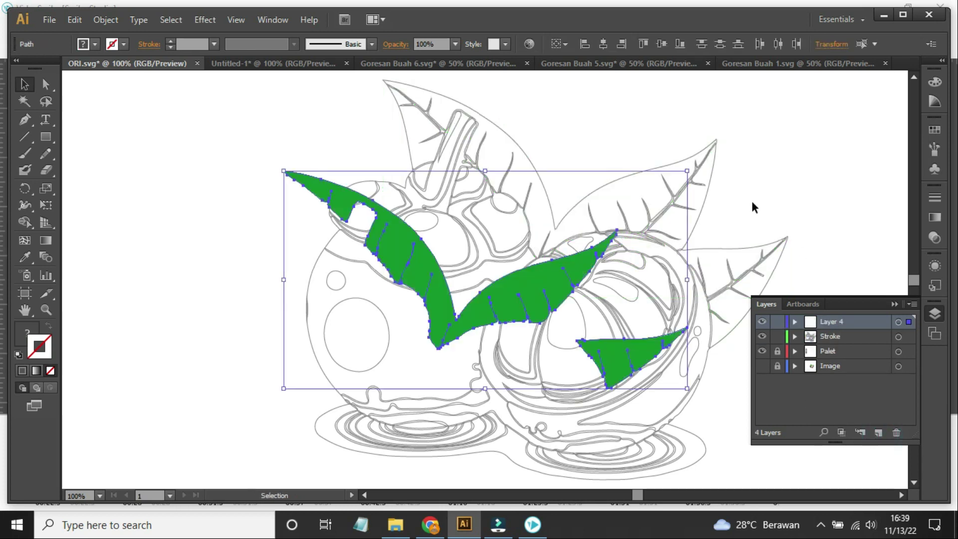
pyautogui.moveTo(530, 282); pyautogui.dragTo(633, 193)
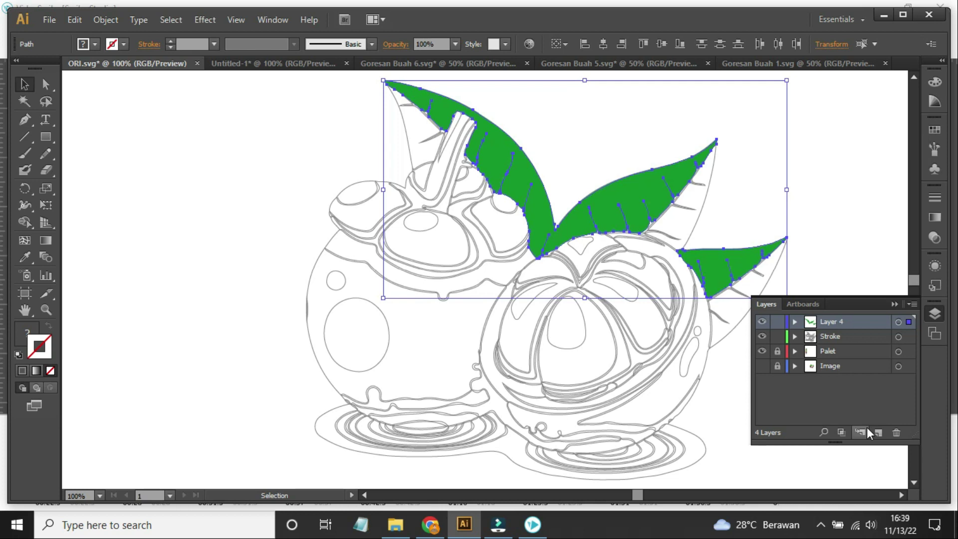
# - Add another layer above the leaf shapes and name it Goresan
pyautogui.click(878, 432)
pyautogui.doubleClick(836, 325)
pyautogui.write('Goresan')
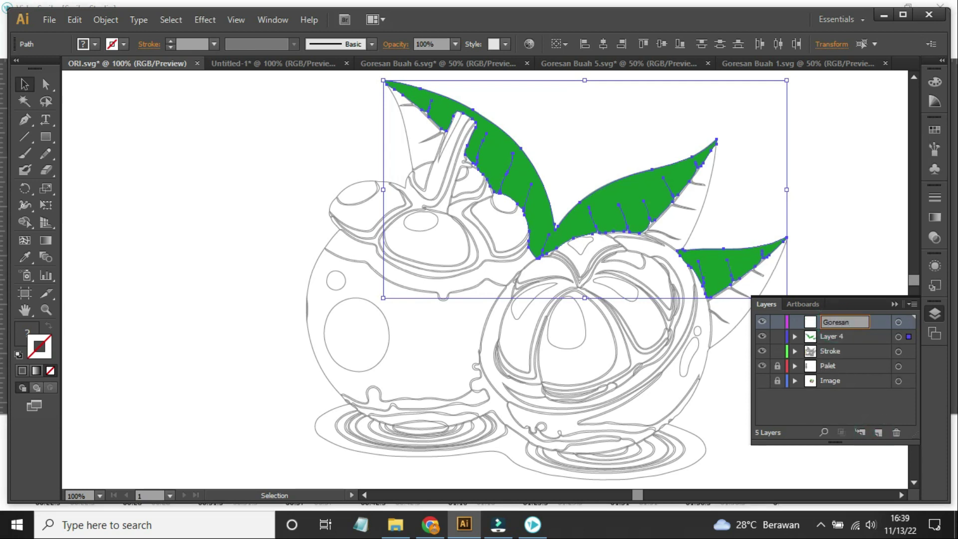
pyautogui.press('Return')
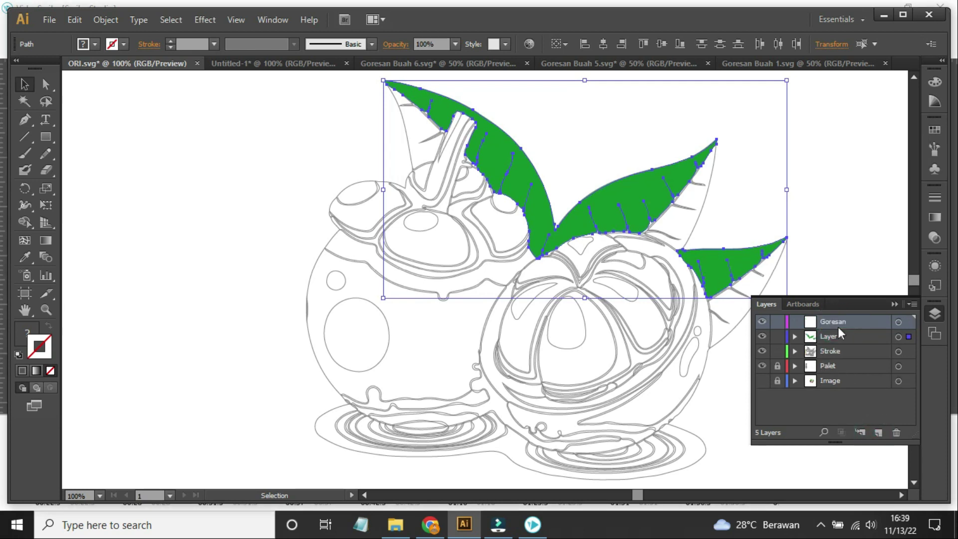
# - Draw a zigzag Pen path on the Goresan layer, starting over the matching light green palette swatch and crossing the upper leaf, then deselect it
pyautogui.moveTo(639, 495); pyautogui.dragTo(628, 497)
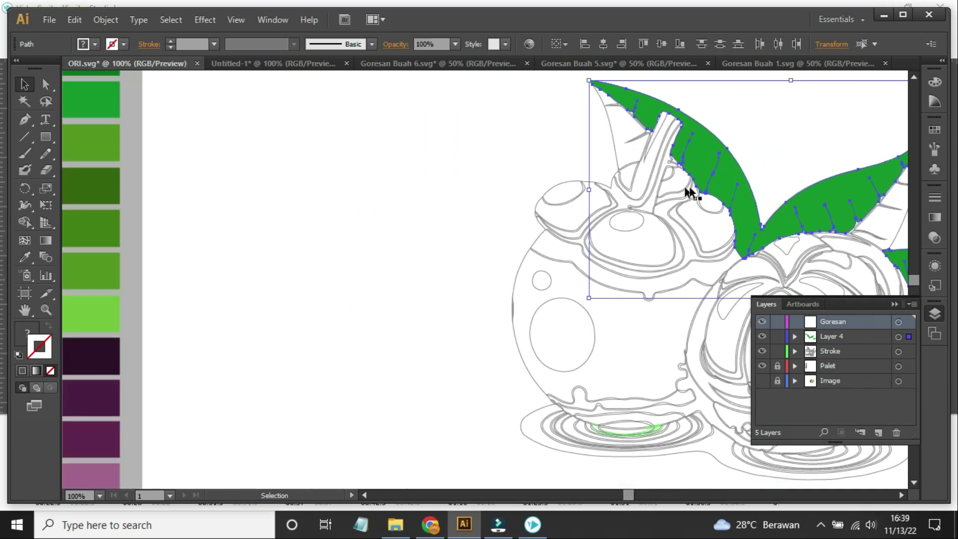
pyautogui.scroll(1, 150, 134)
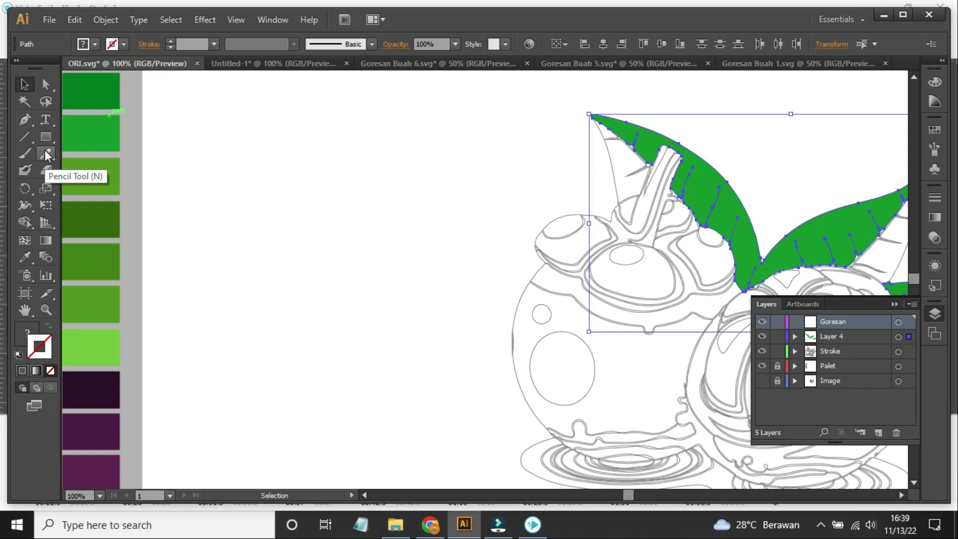
pyautogui.click(24, 119)
pyautogui.moveTo(72, 132); pyautogui.dragTo(137, 150)
pyautogui.click(140, 121)
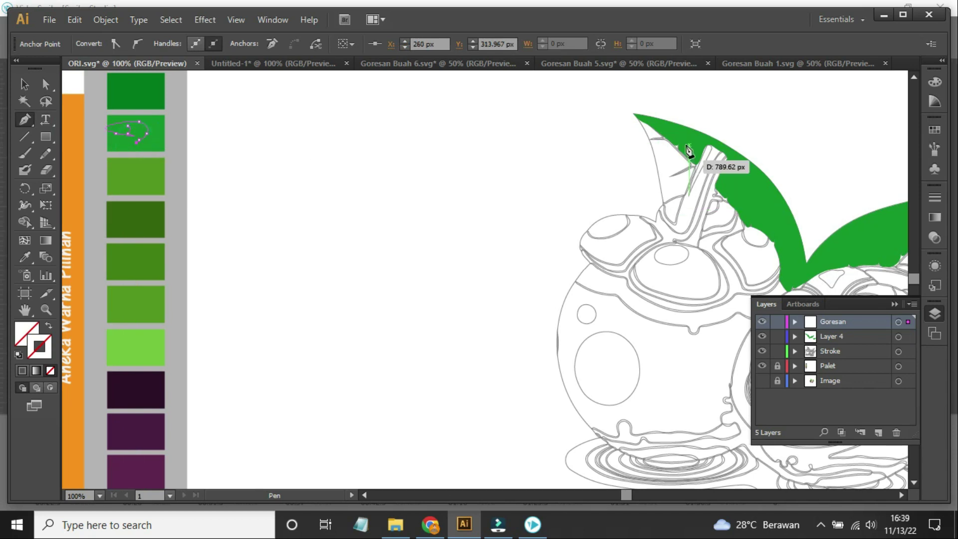
pyautogui.click(693, 143)
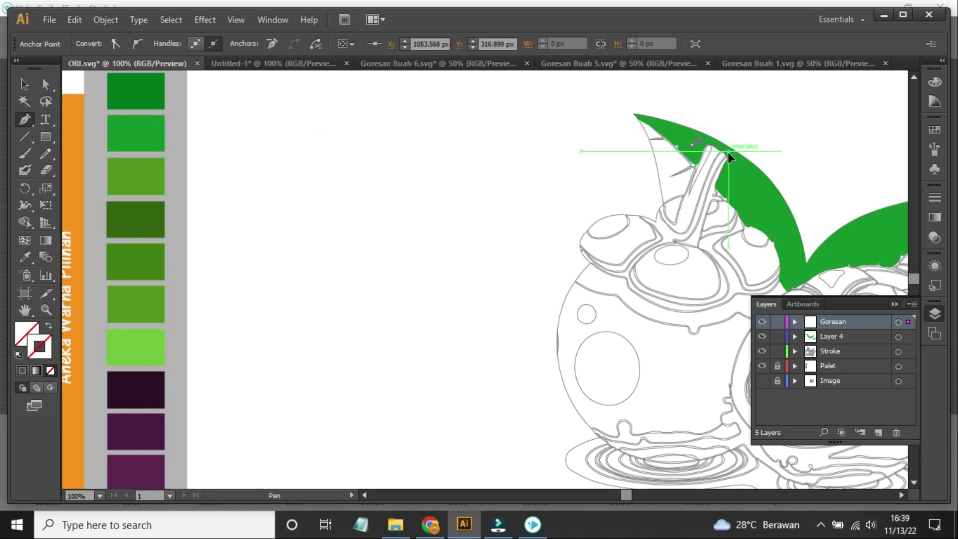
pyautogui.moveTo(725, 178); pyautogui.dragTo(747, 170)
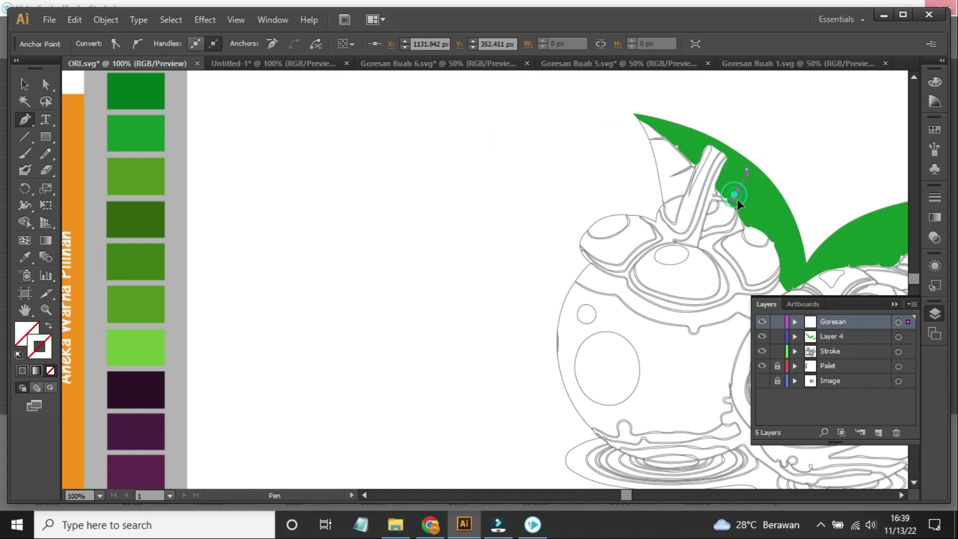
pyautogui.moveTo(762, 204); pyautogui.dragTo(836, 257)
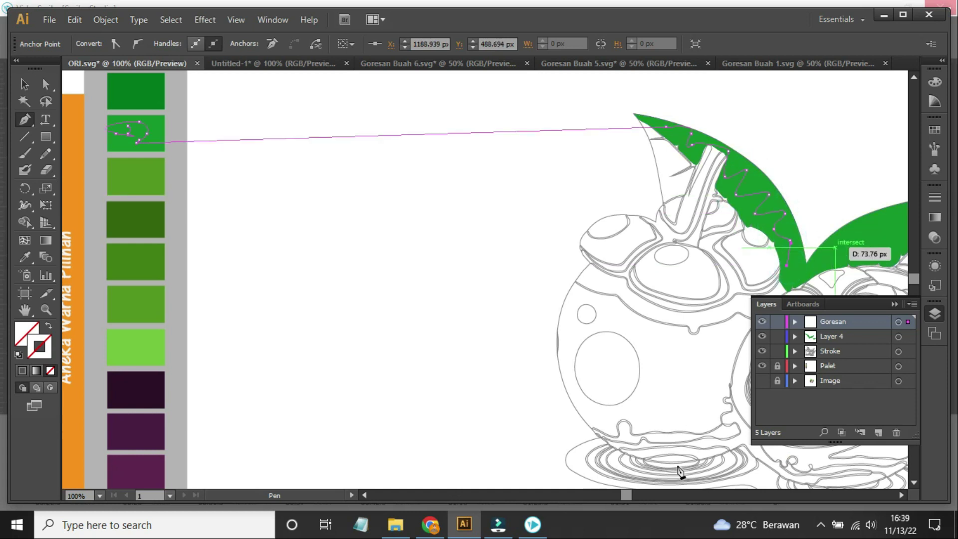
pyautogui.moveTo(626, 496); pyautogui.dragTo(632, 495)
pyautogui.click(24, 84)
pyautogui.click(291, 259)
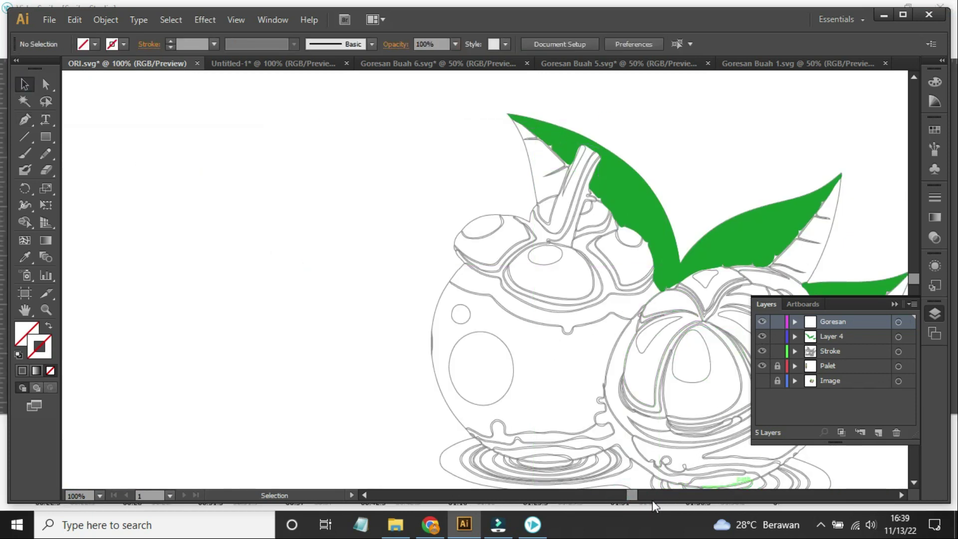
# - Hide the Stroke layer so the light green leaf shapes stand without the mangosteen outlines
pyautogui.moveTo(633, 495); pyautogui.dragTo(639, 495)
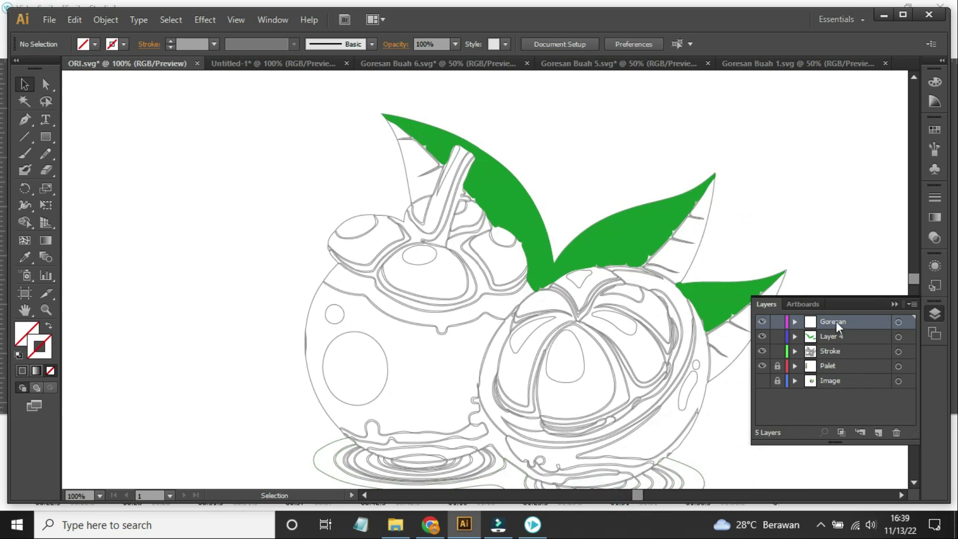
pyautogui.click(838, 336)
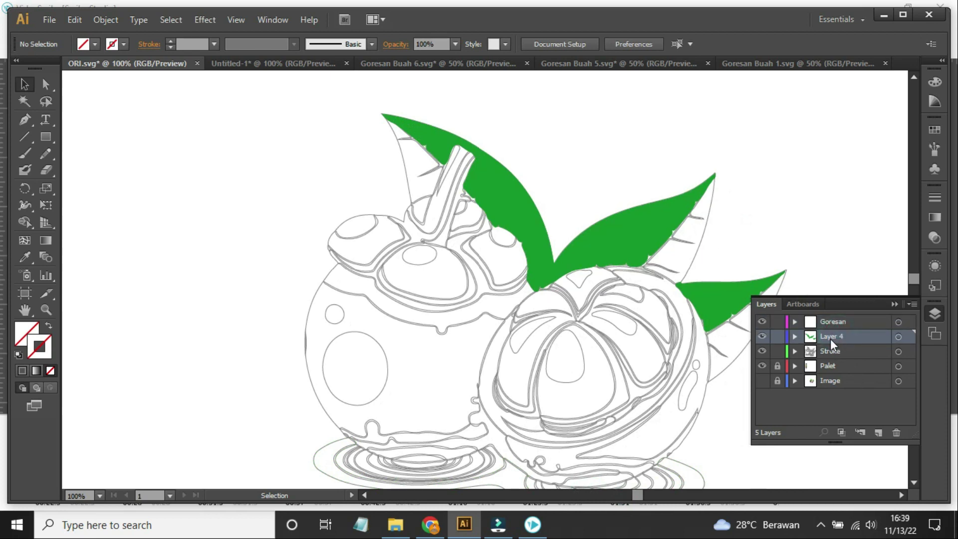
pyautogui.moveTo(282, 267); pyautogui.dragTo(454, 420)
pyautogui.click(762, 352)
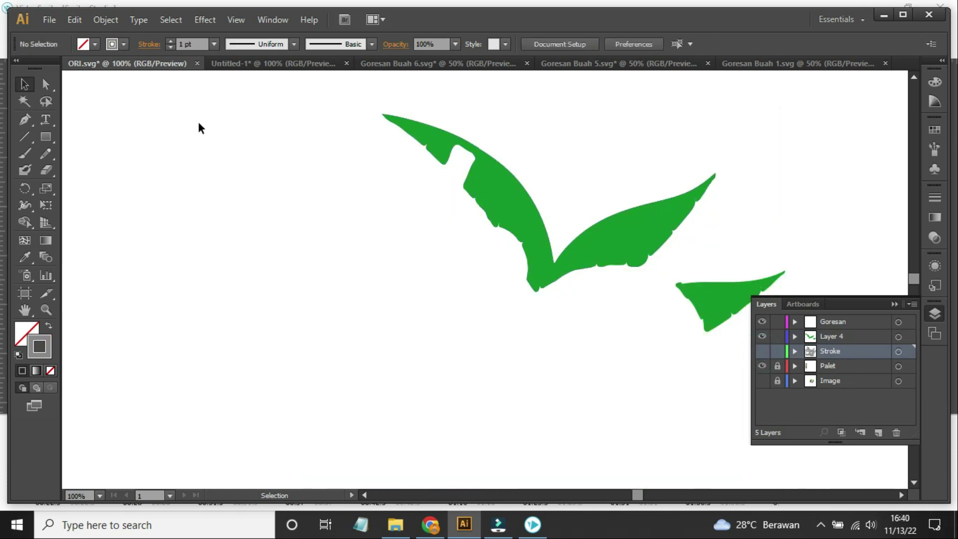
# - Review saving the drawing under a new name as SVG, checking Goresan Daun 1 to 3 in the Goresan folder, and leave without saving
pyautogui.click(49, 20)
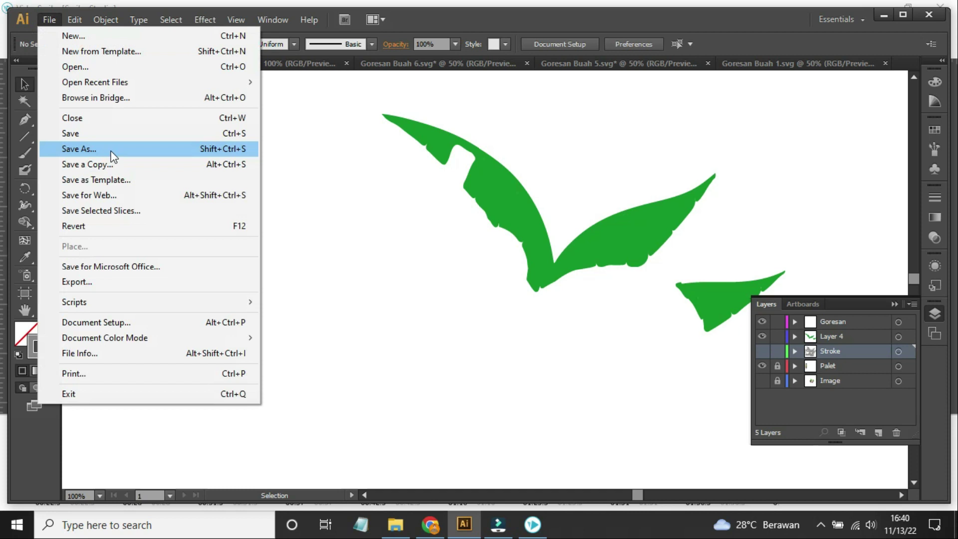
pyautogui.click(205, 149)
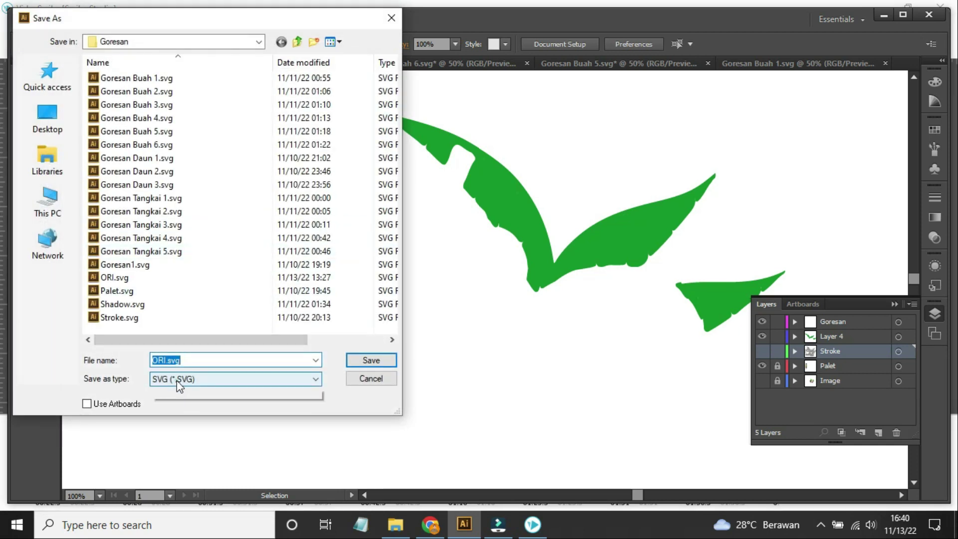
pyautogui.click(185, 384)
pyautogui.click(175, 444)
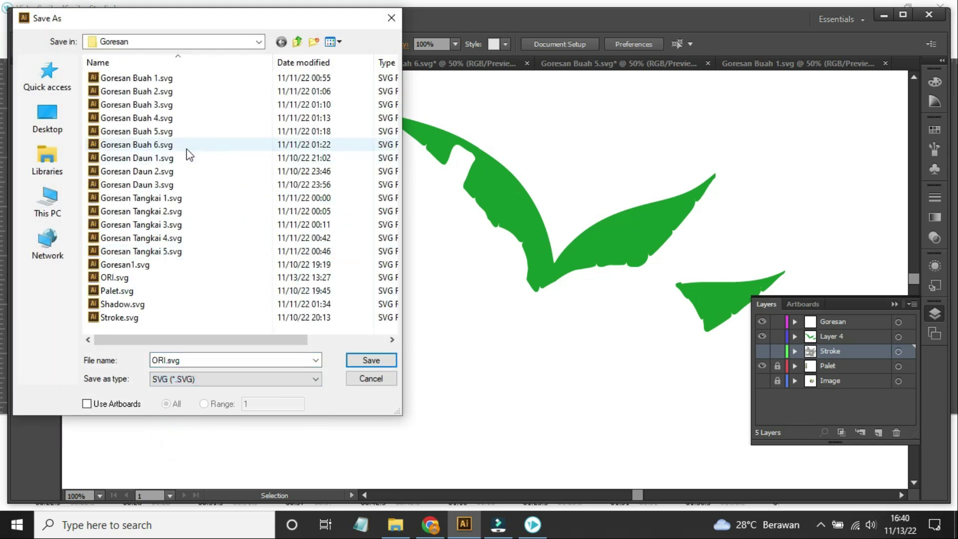
pyautogui.click(155, 158)
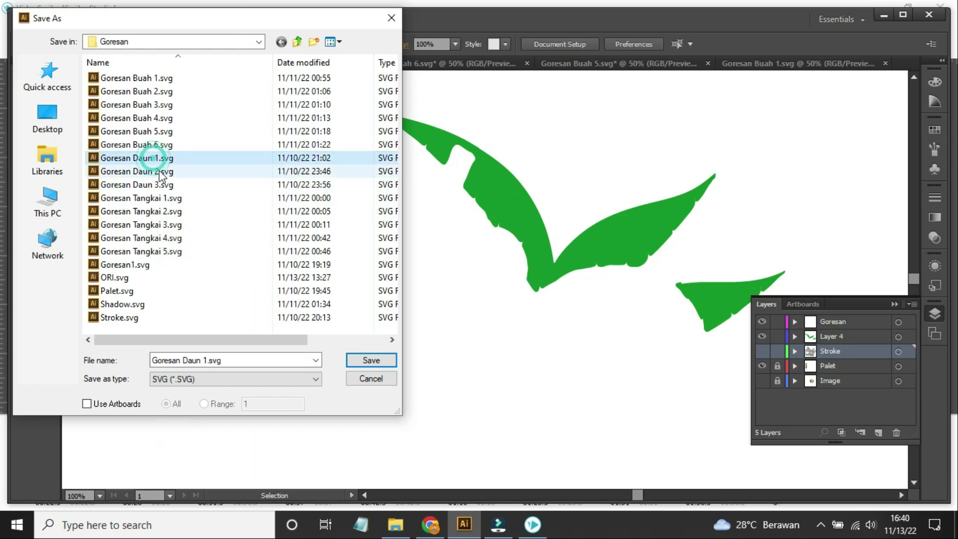
pyautogui.click(158, 172)
pyautogui.click(159, 184)
pyautogui.click(369, 360)
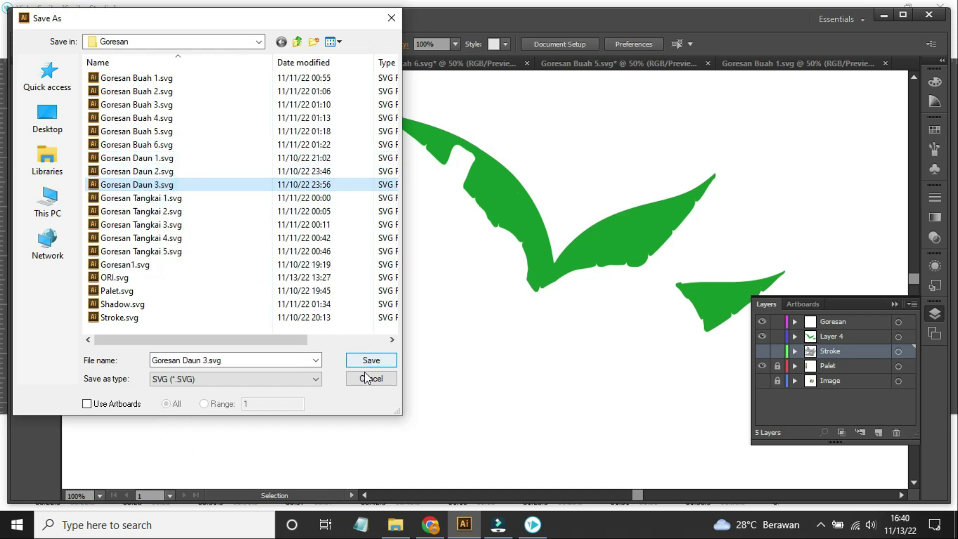
# - Switch to File Explorer and review the stroke SVG files in the Goresan folder
pyautogui.scroll(-2, 510, 331)
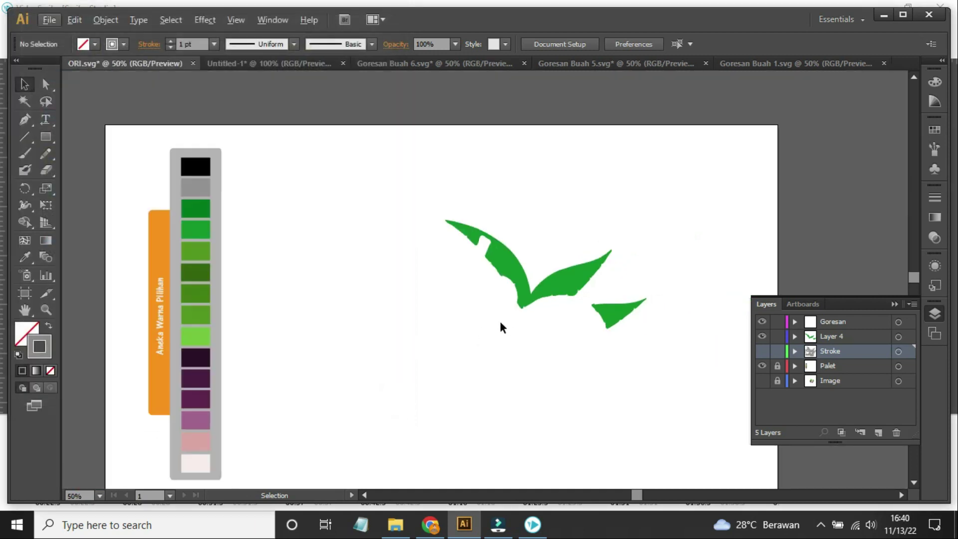
pyautogui.click(396, 524)
pyautogui.click(322, 398)
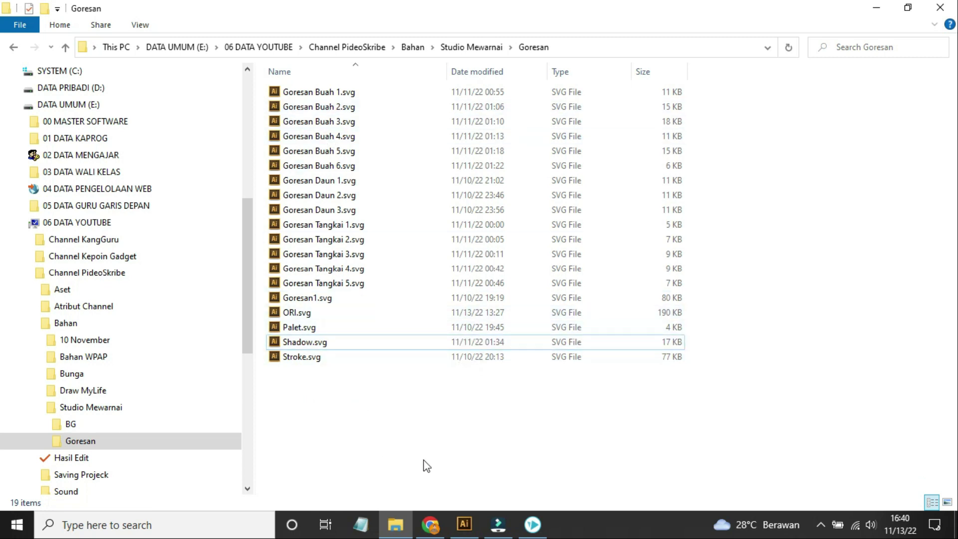
# - Switch to VideoScribe and look through the timeline elements up to the closing ones
pyautogui.click(464, 524)
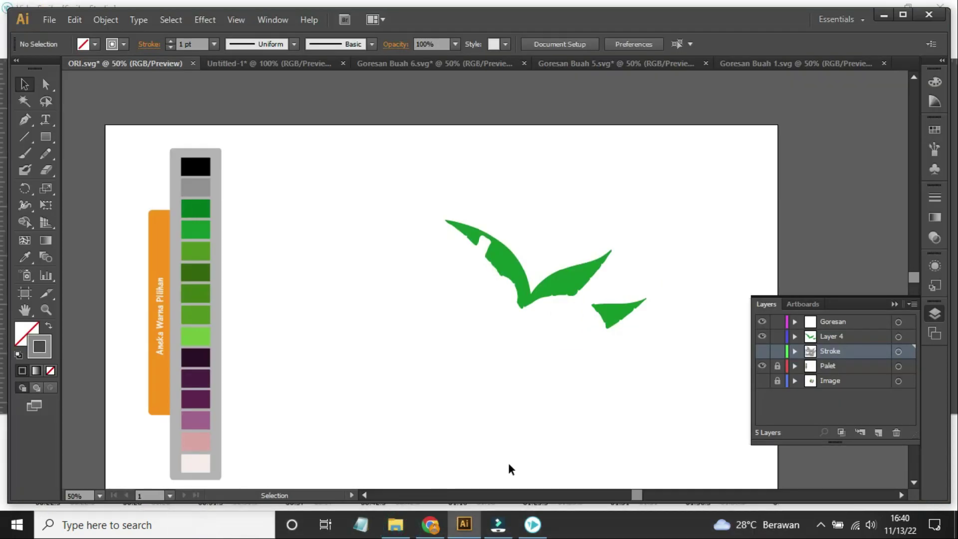
pyautogui.hotkey('alt', 'Tab')
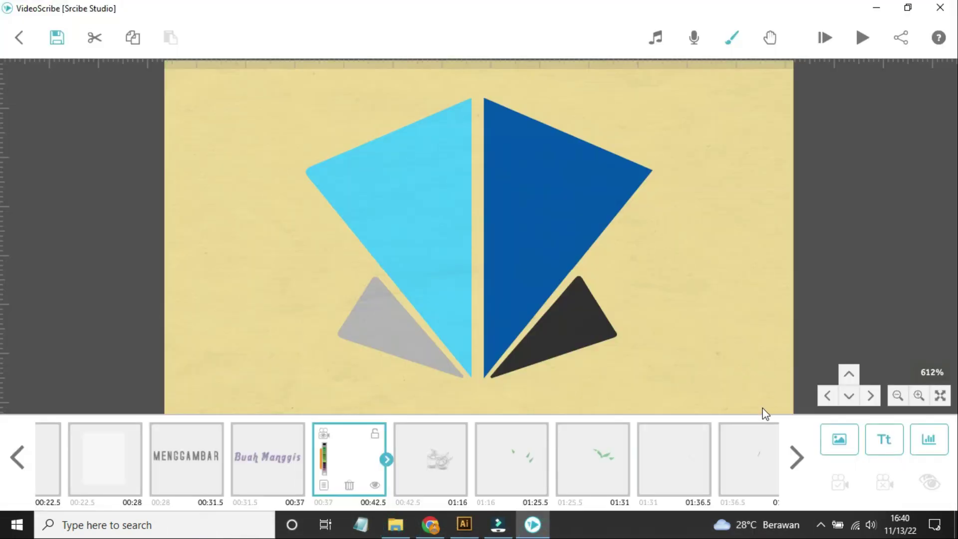
pyautogui.click(797, 458)
pyautogui.click(797, 458)
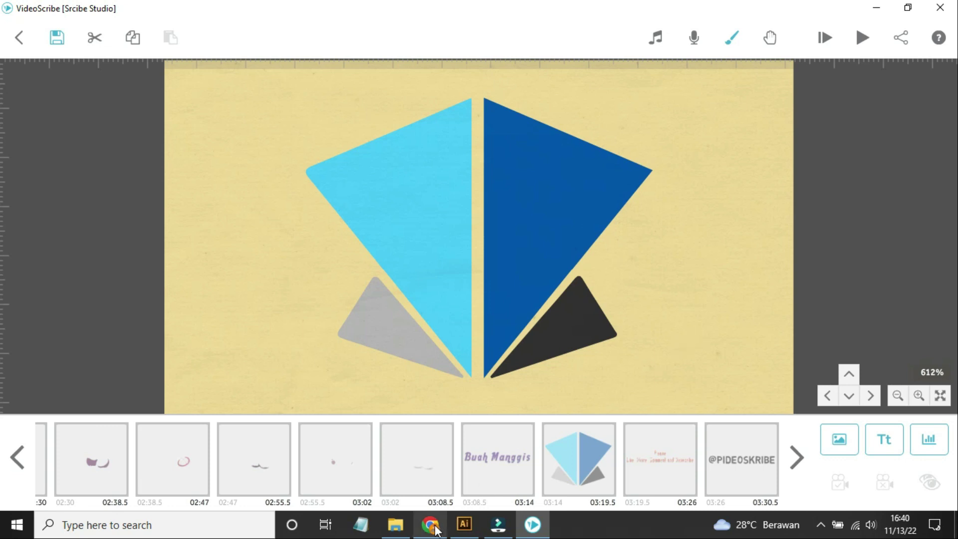
pyautogui.moveTo(543, 530)
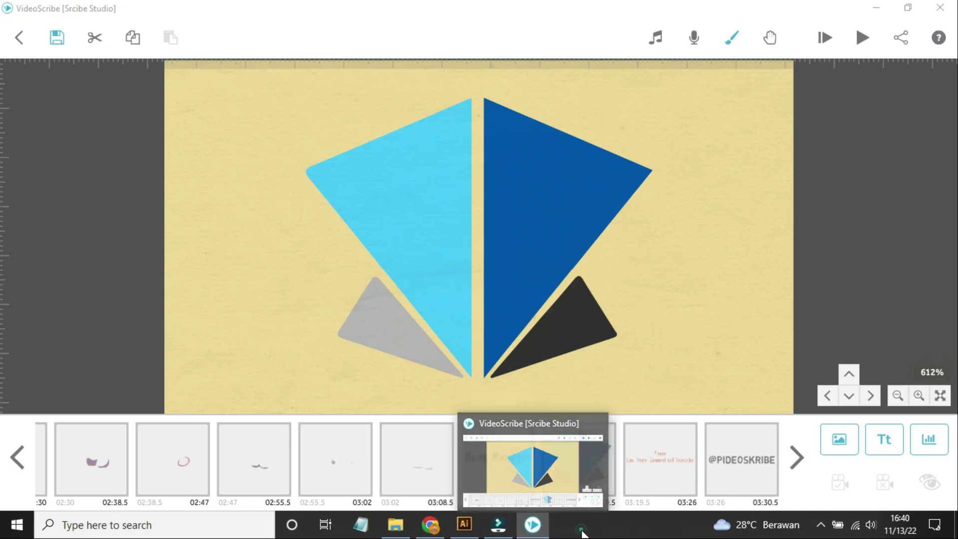